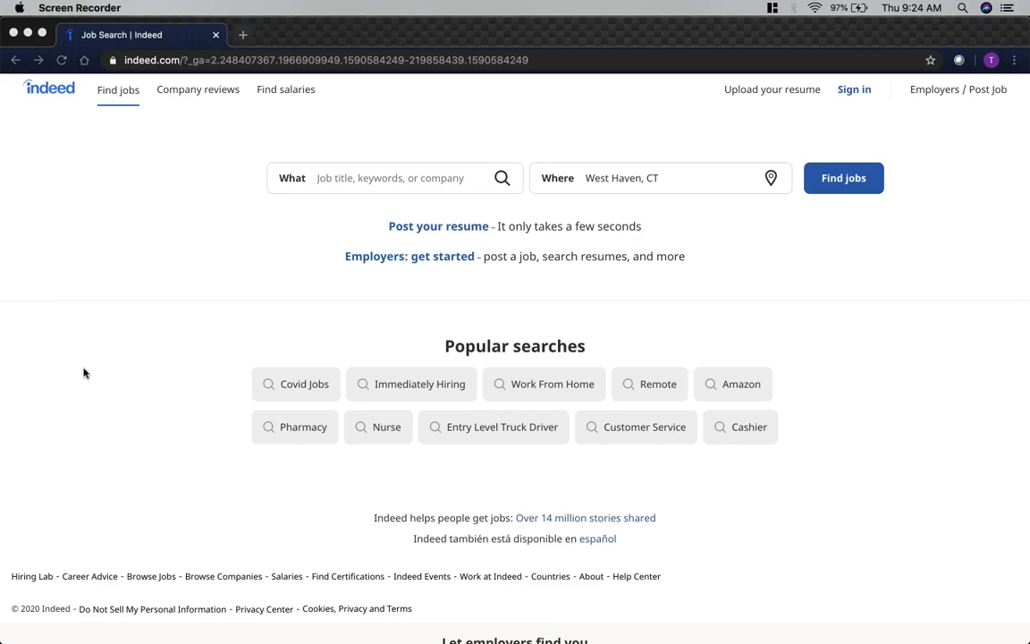
Step: Go to the sign-in page and open the form for creating a free account
left_click(89, 370)
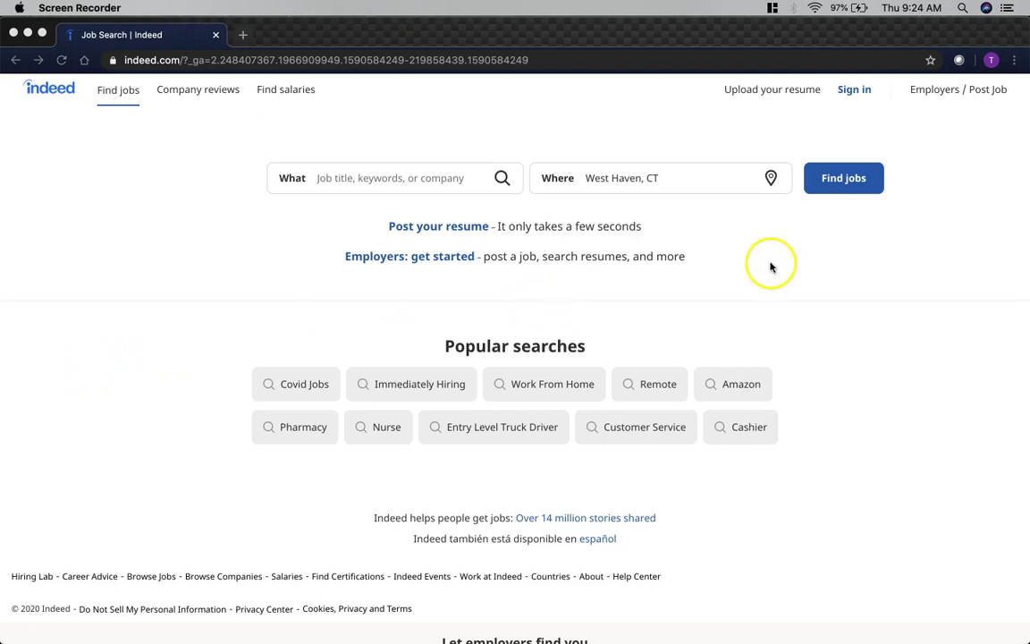
left_click(852, 91)
left_click(853, 90)
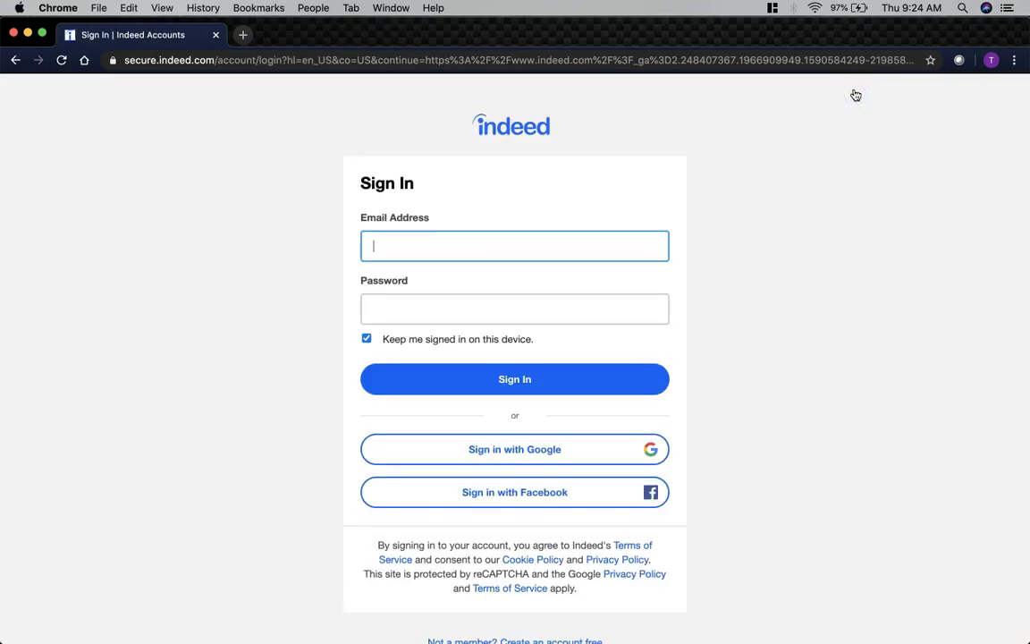
scroll(300, 257, "down", 2)
scroll(300, 258, "down", 2)
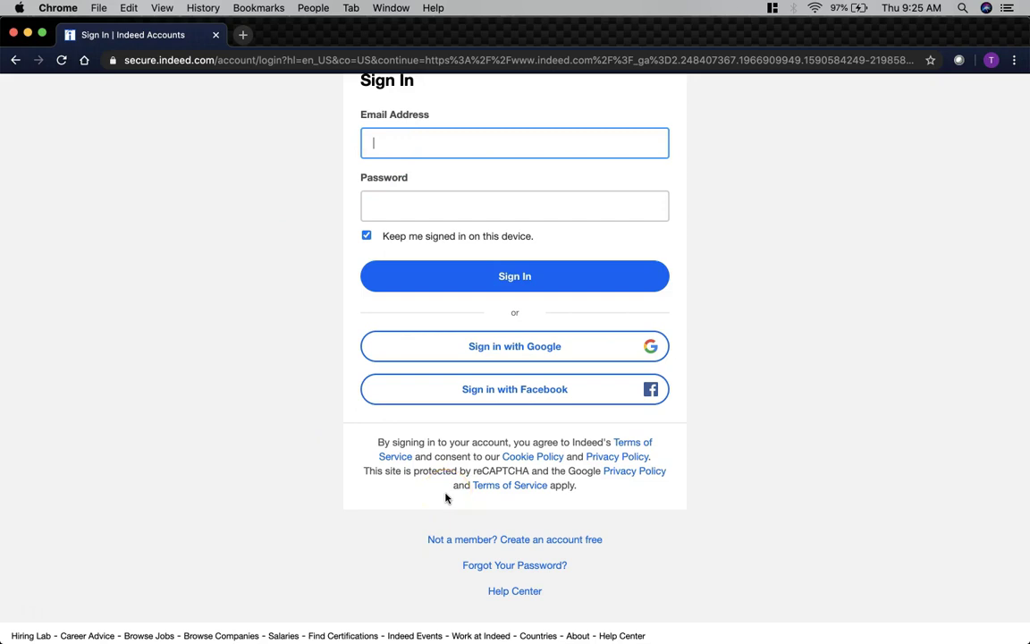
left_click(583, 541)
left_click(717, 327)
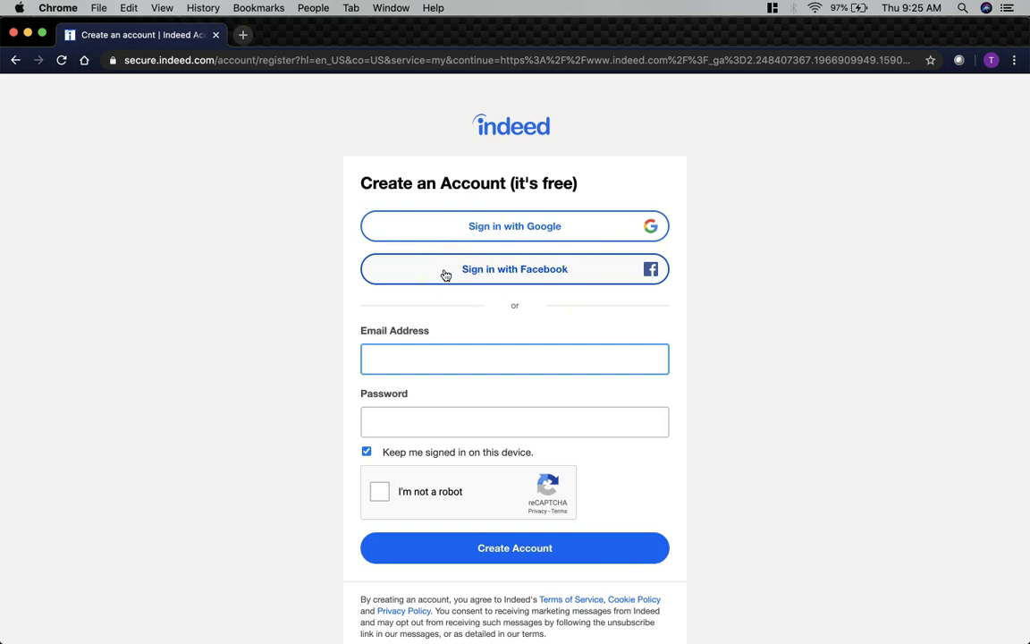
scroll(270, 389, "down", 1)
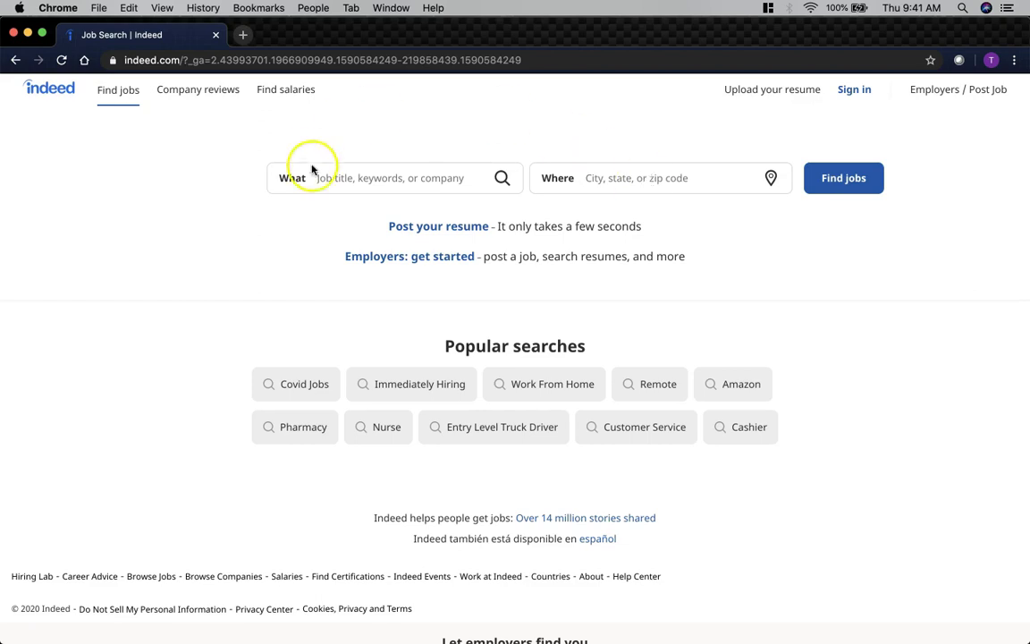
Step: Enter cashier as the job title to search for, using the plain "cashier" suggestion
left_click(643, 179)
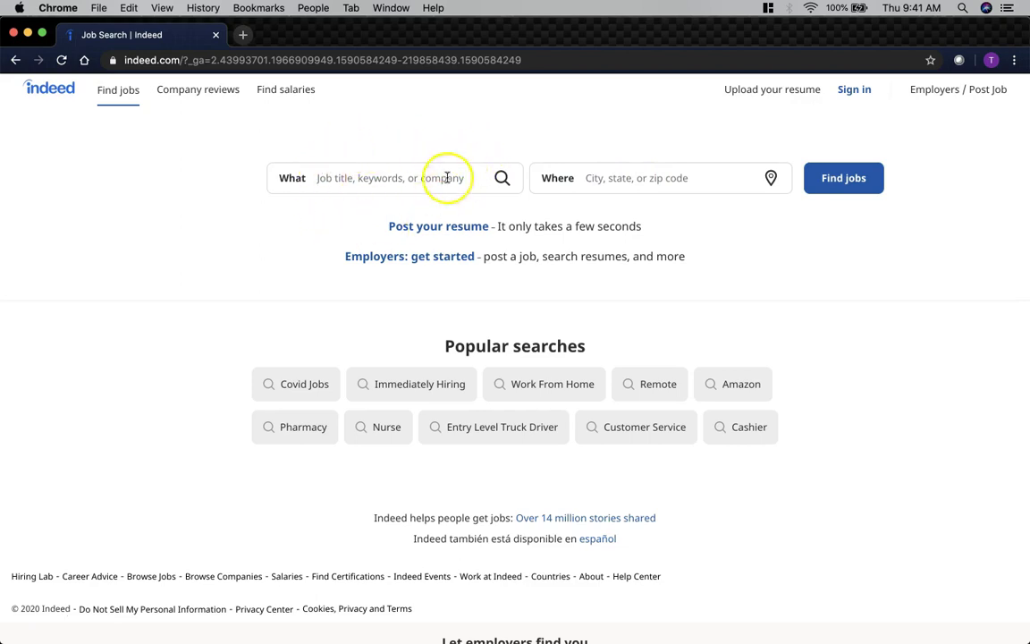
left_click(649, 179)
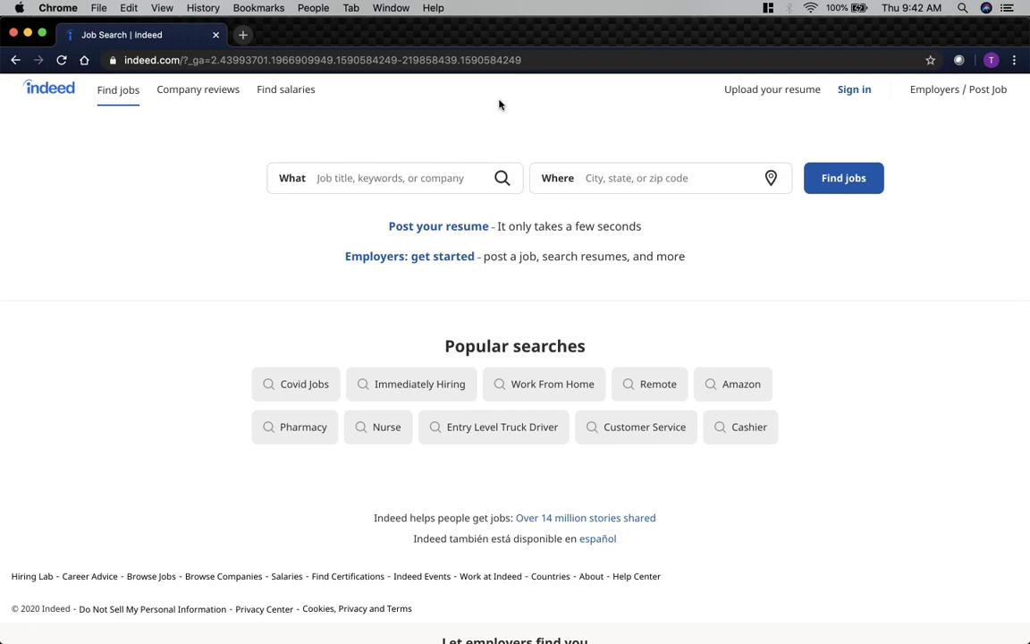
left_click(342, 178)
type("Cas")
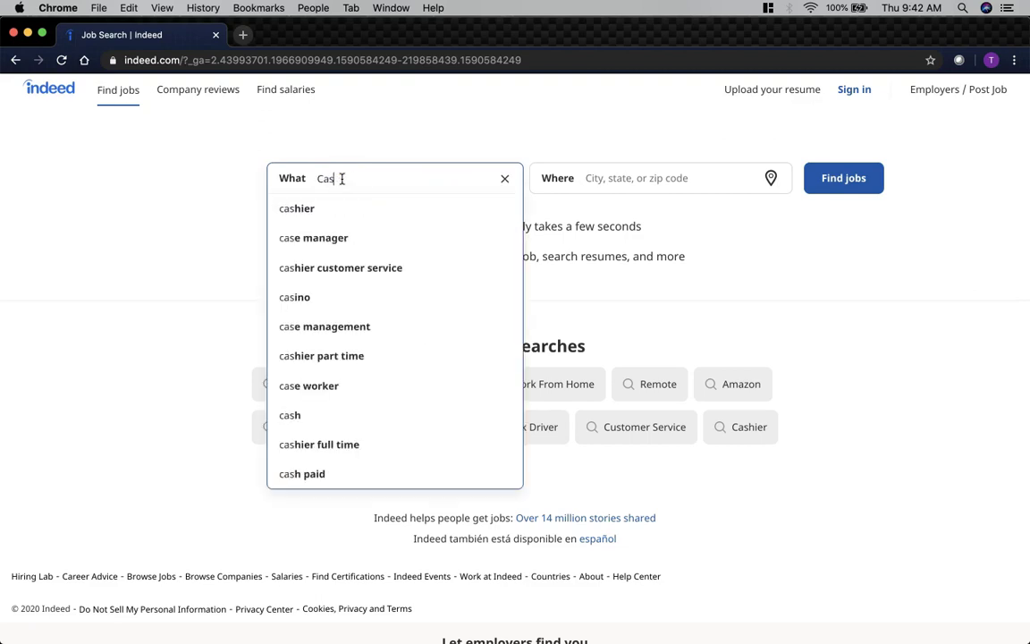
type("hier")
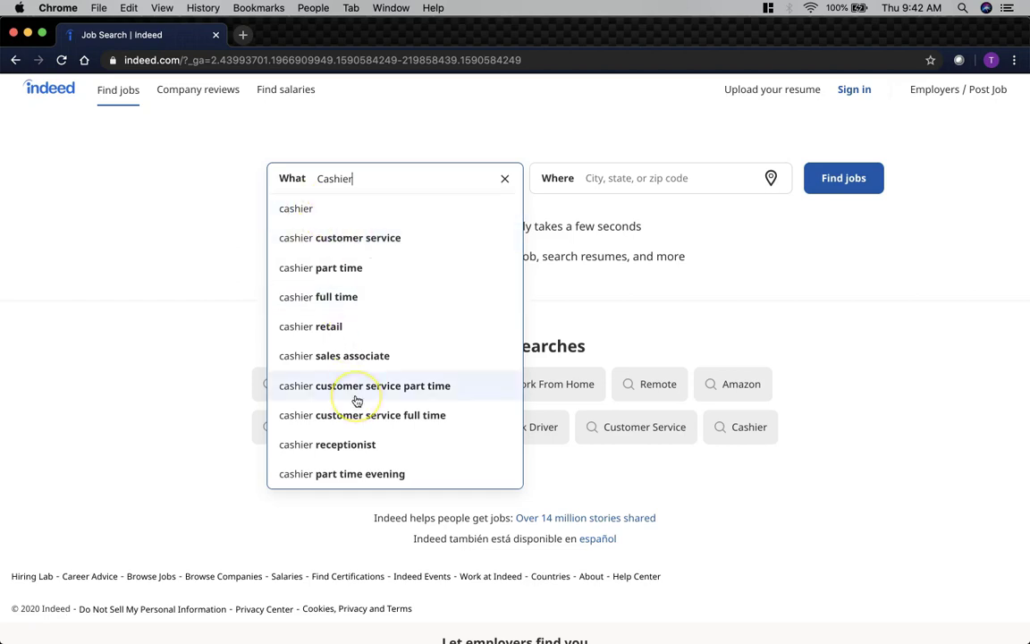
left_click(330, 463)
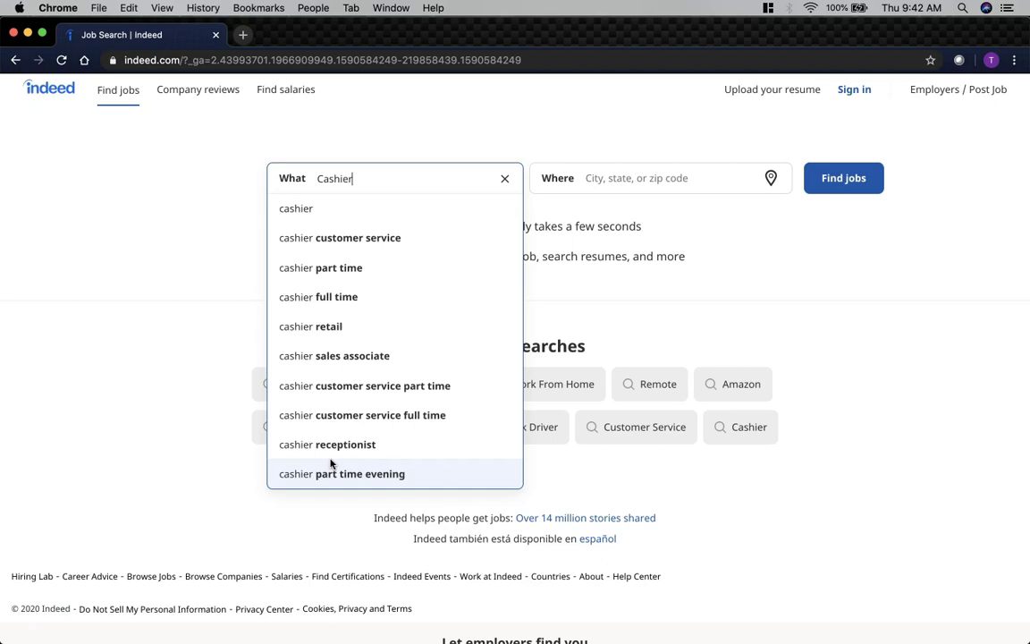
left_click(329, 215)
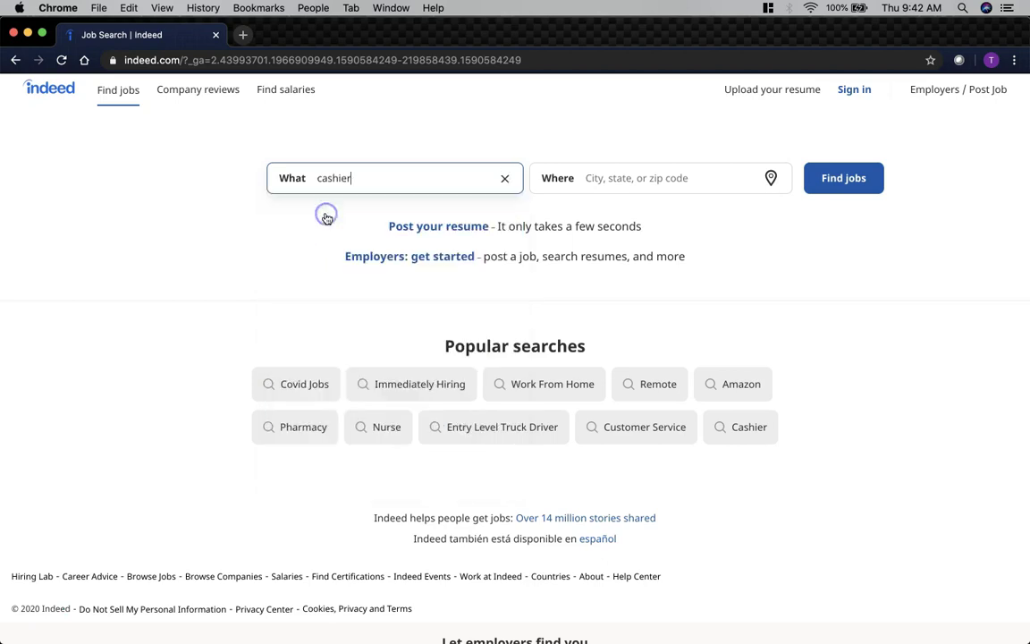
Step: Set the search location to West Haven, CT using the matching suggestion
left_click(615, 179)
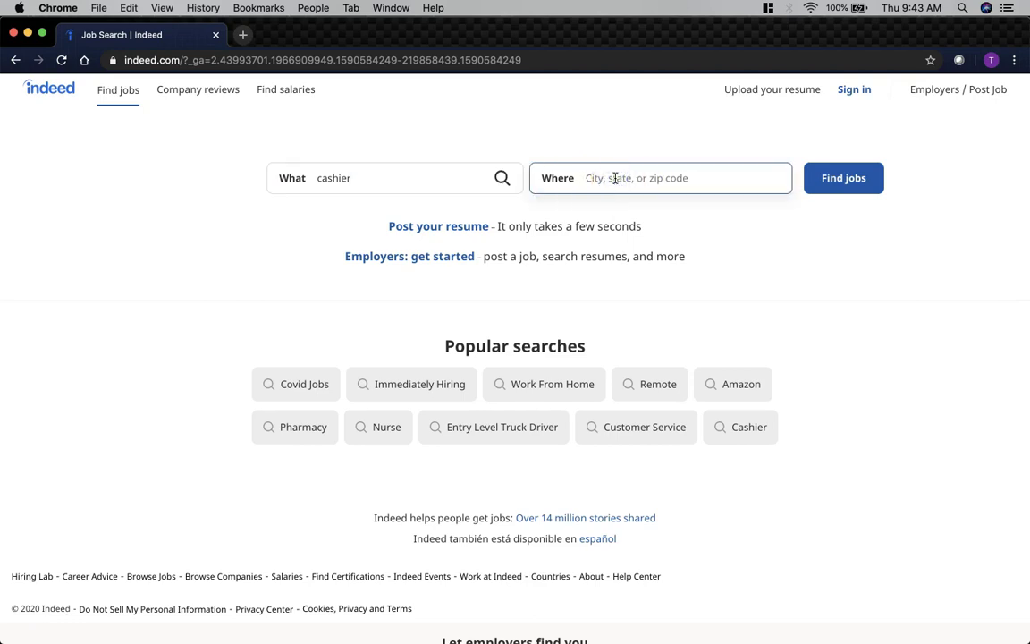
type("W")
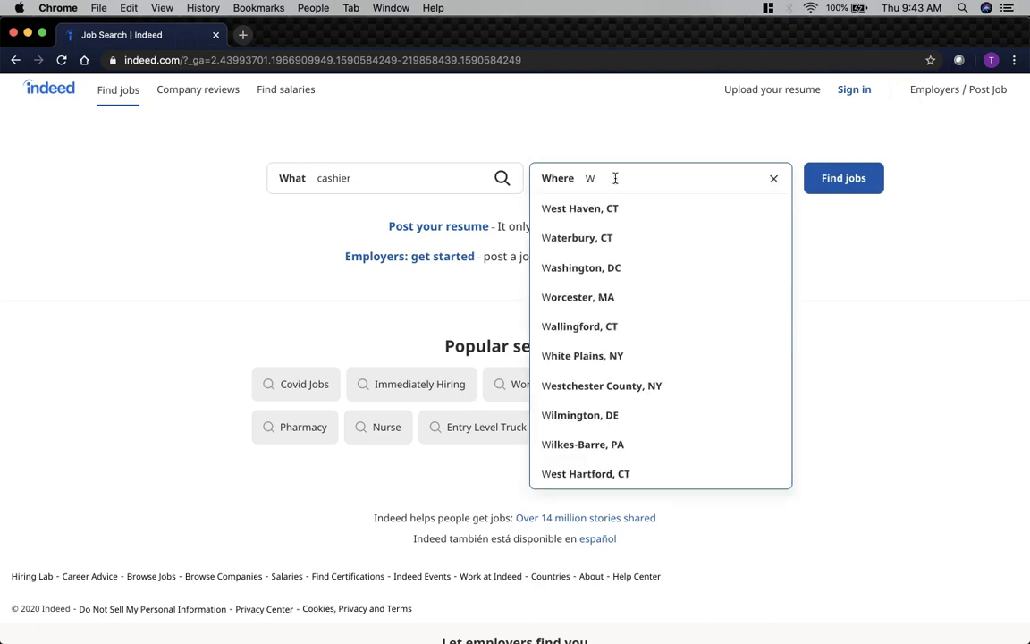
type("est")
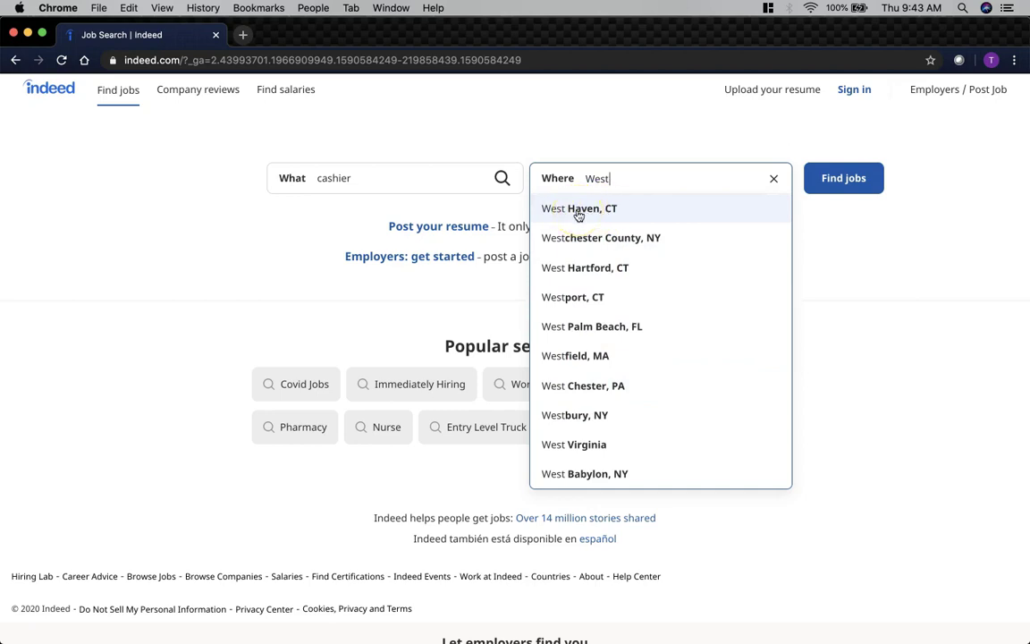
left_click(552, 184)
left_click(616, 176)
type("Haven ct")
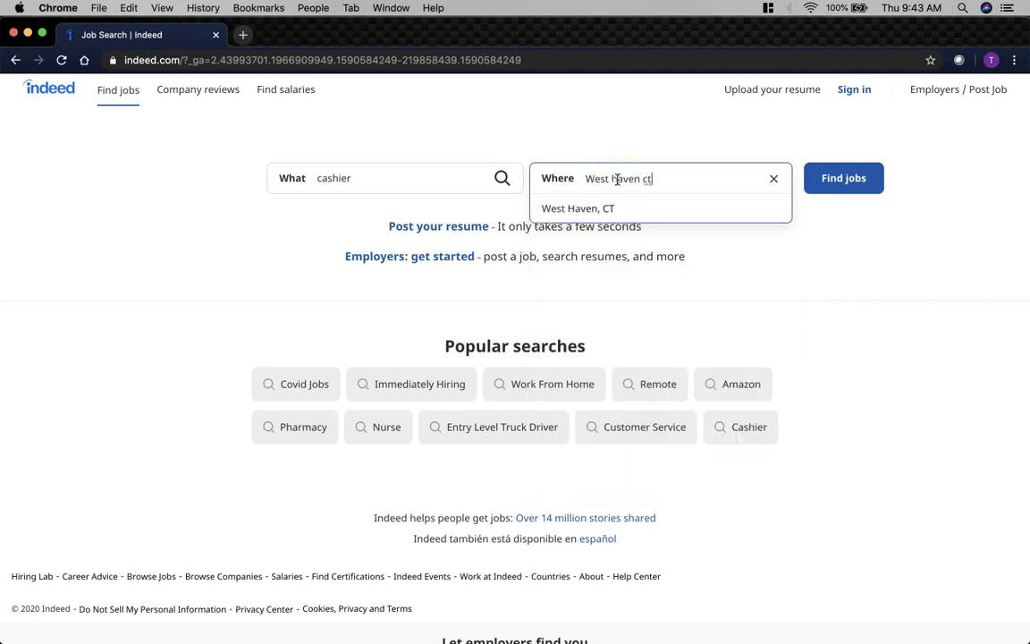
left_click(616, 179)
key("BackSpace")
type("h")
left_click(661, 179)
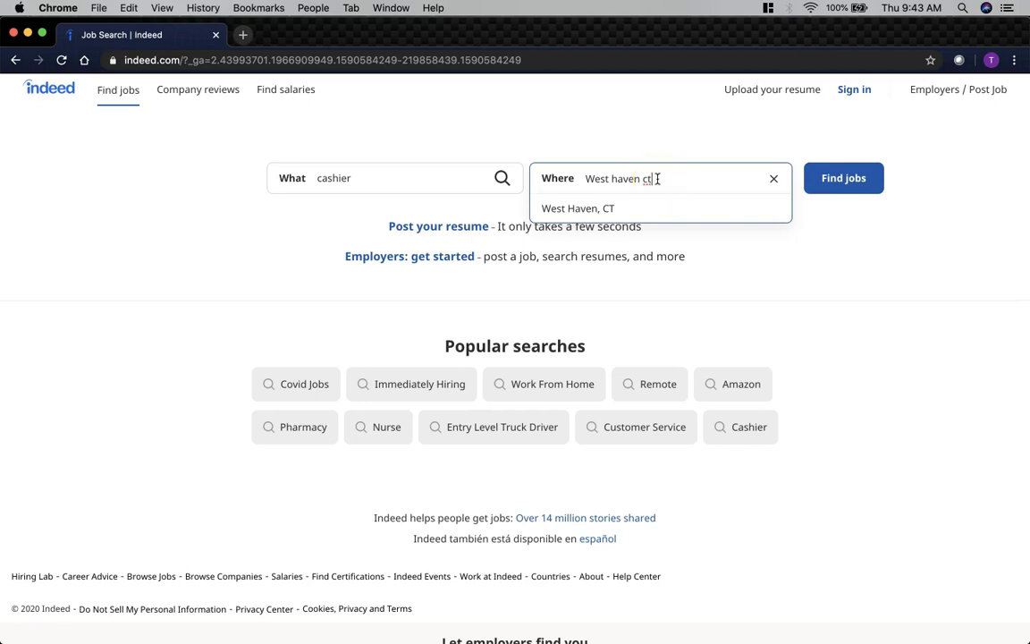
left_click(591, 210)
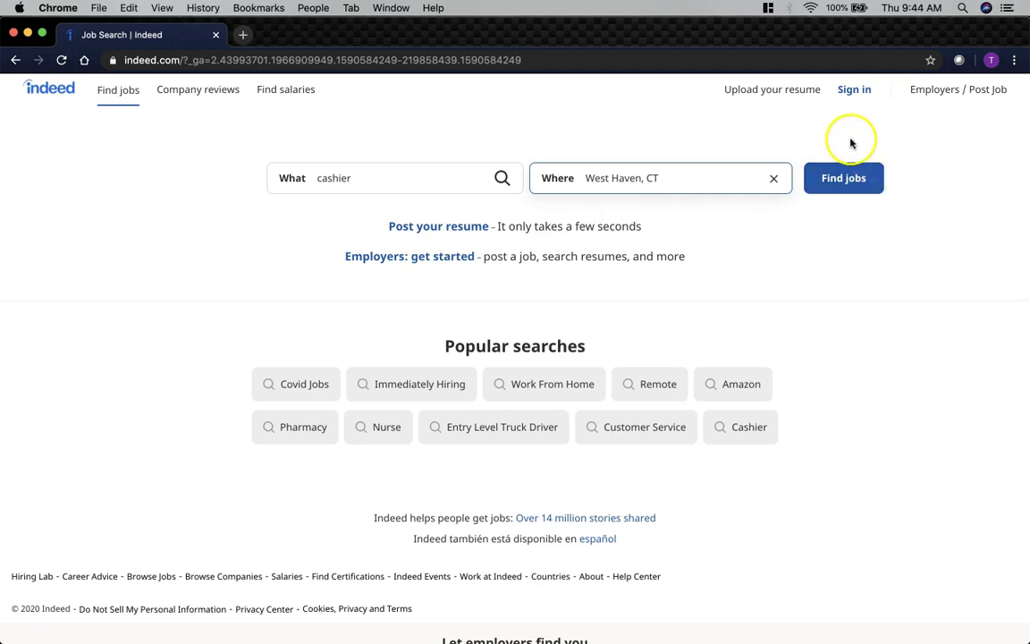
Step: Run the job search for cashier positions in West Haven, CT
left_click(820, 177)
left_click(845, 184)
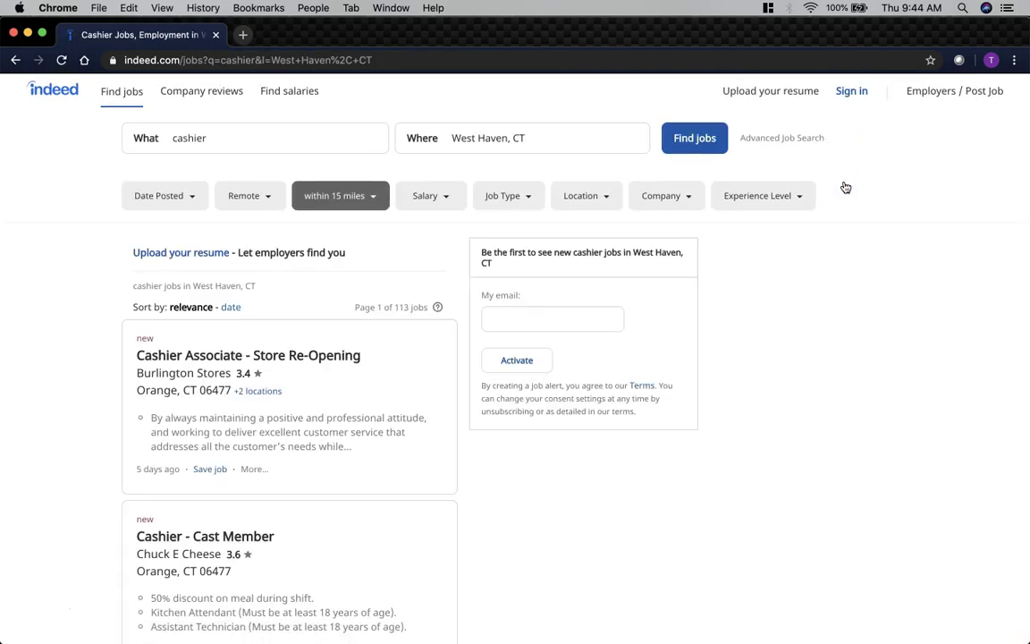
left_click(845, 186)
left_click(410, 250)
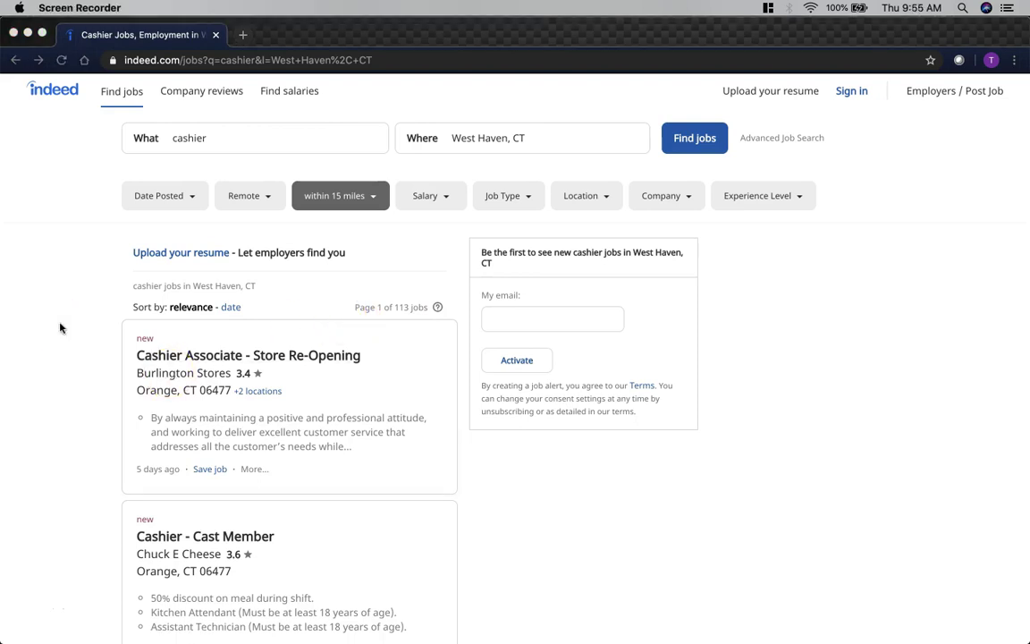
Step: Look through the list of cashier job results and return to the beginning of the list
scroll(60, 328, "down", 3)
scroll(60, 328, "down", 10)
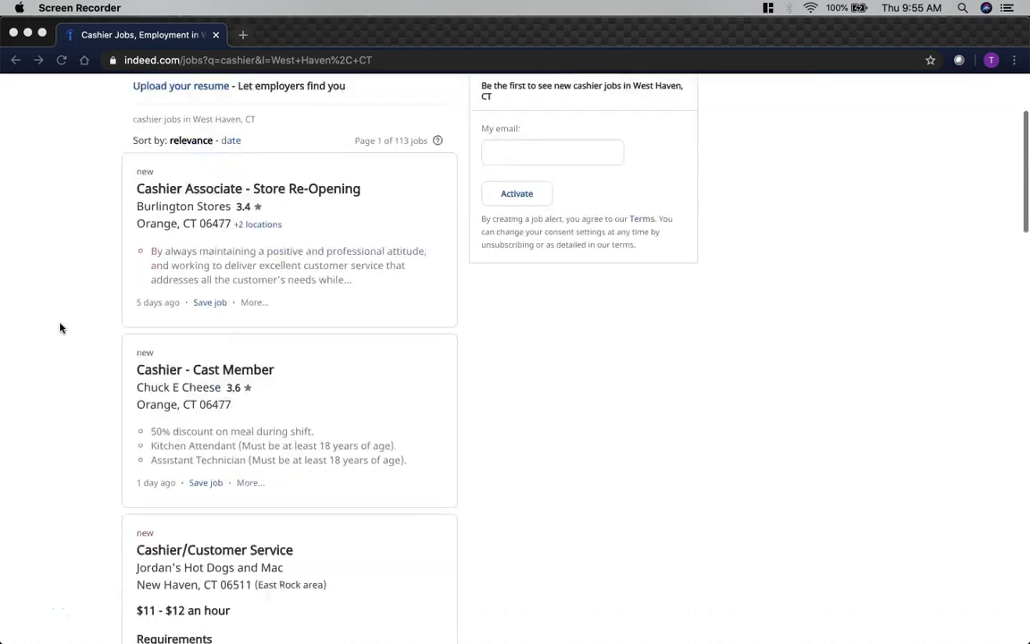
scroll(60, 328, "down", 5)
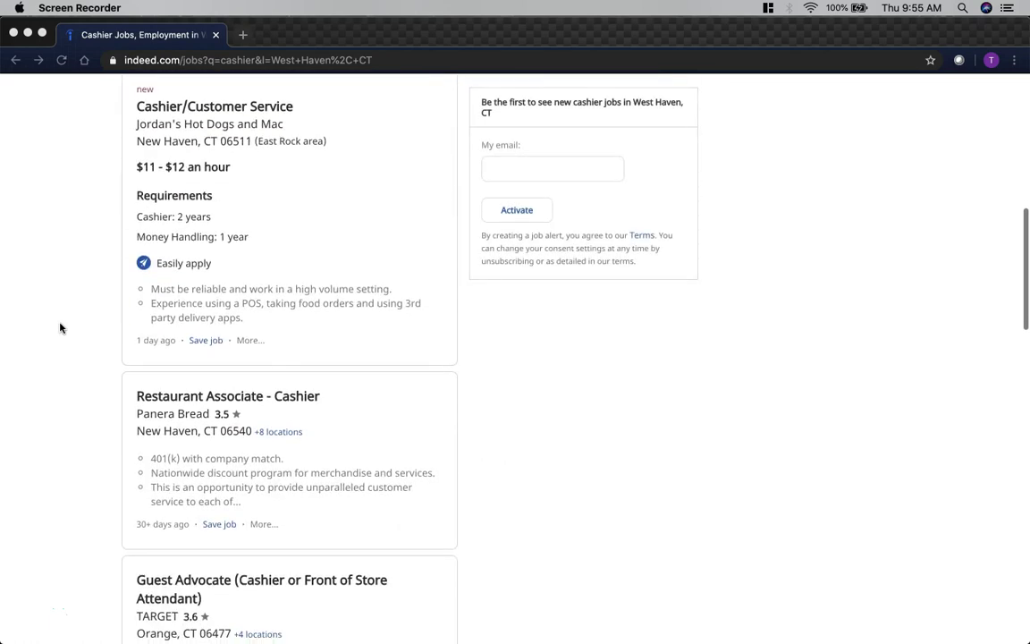
scroll(60, 328, "down", 8)
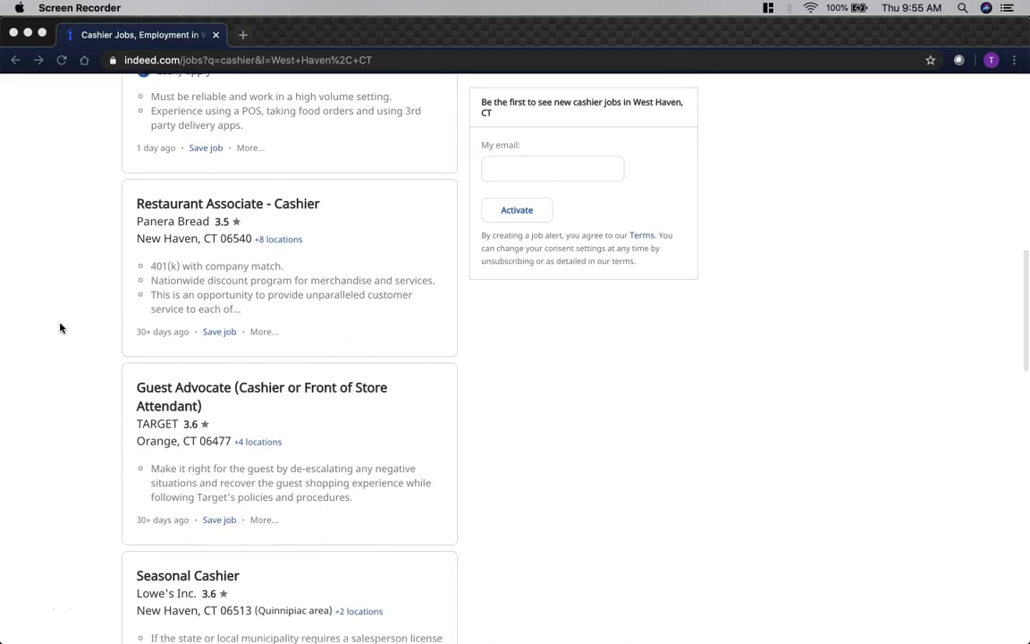
scroll(60, 329, "down", 4)
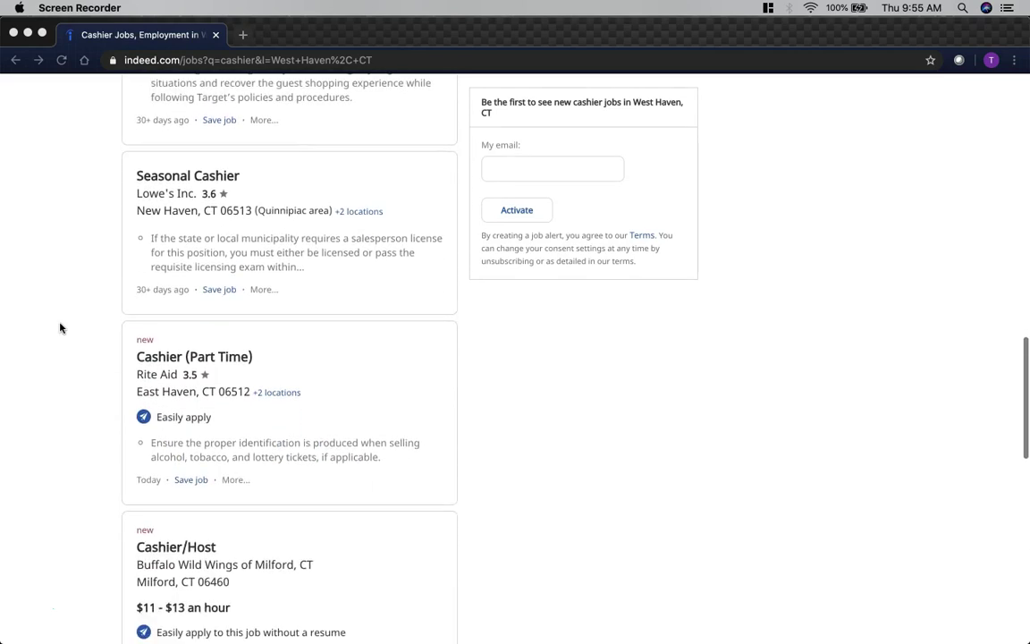
scroll(60, 328, "up", 20)
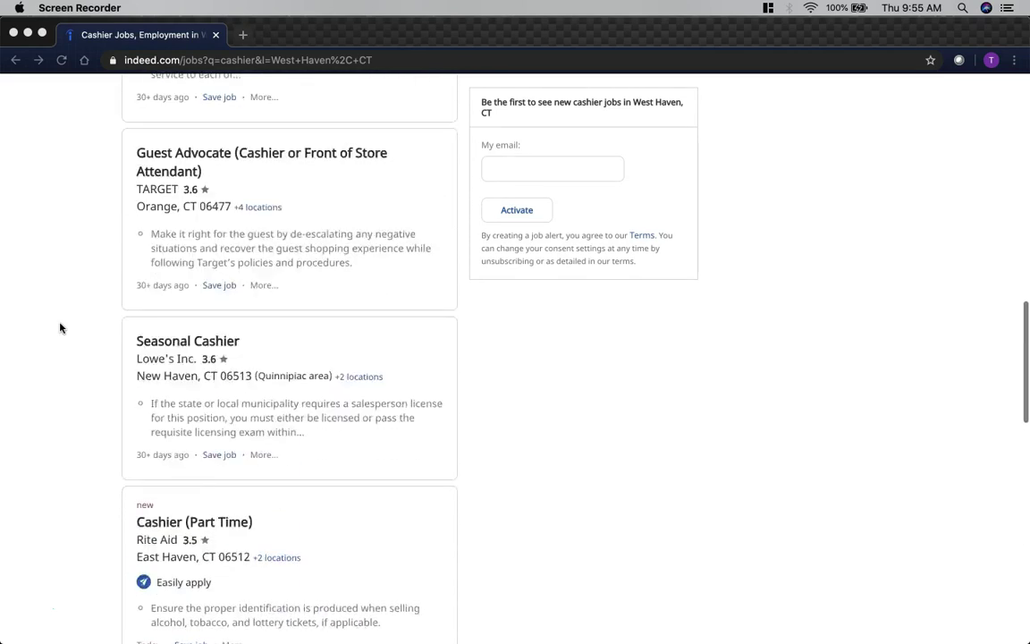
scroll(60, 329, "up", 4)
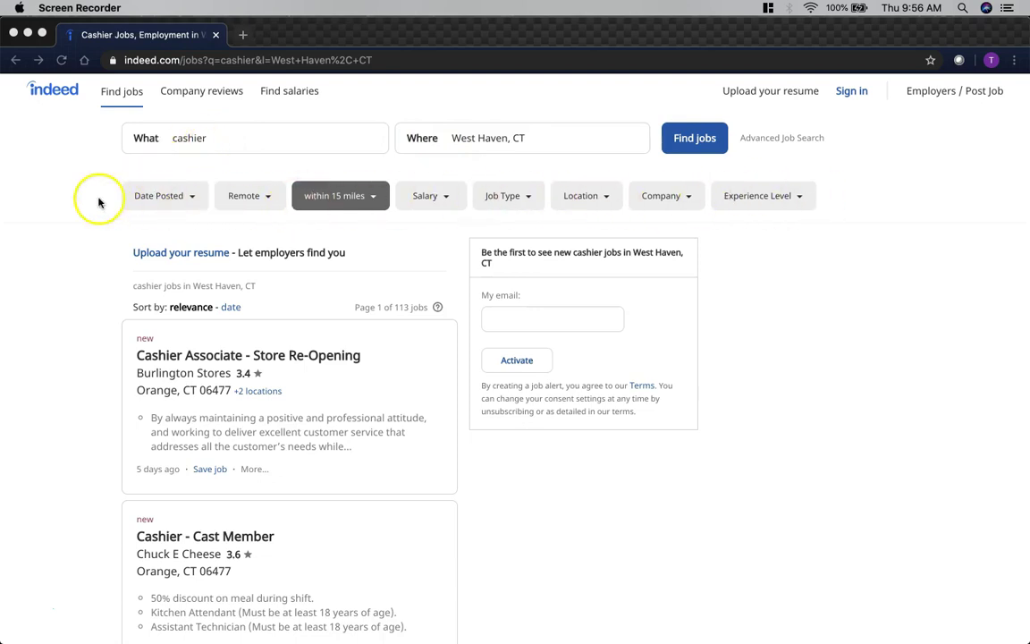
Step: Review the choices offered by the Date Posted, Remote and distance filters without applying any
left_click(184, 197)
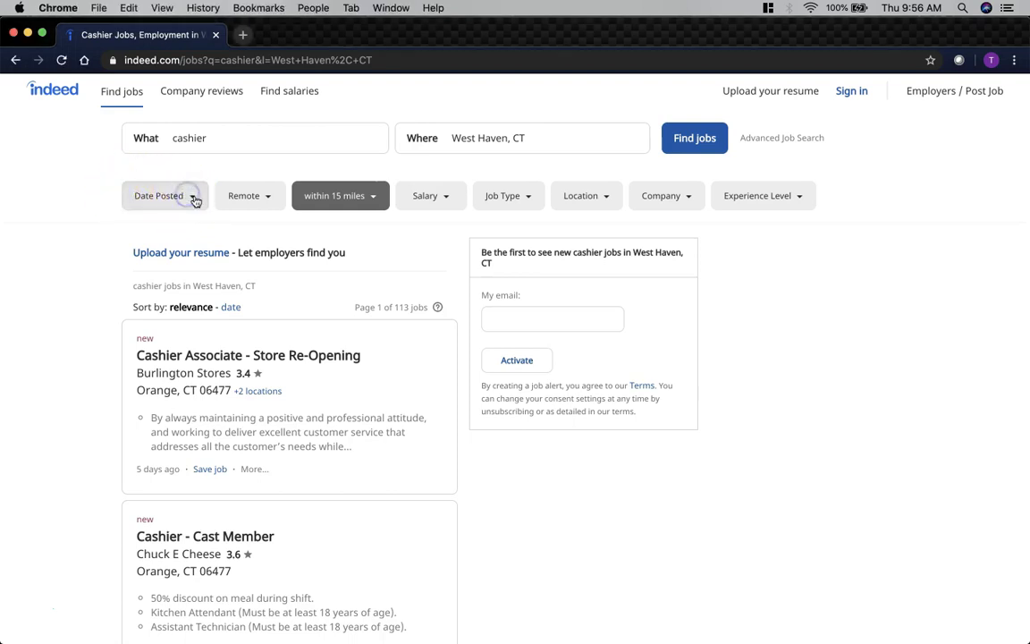
left_click(193, 200)
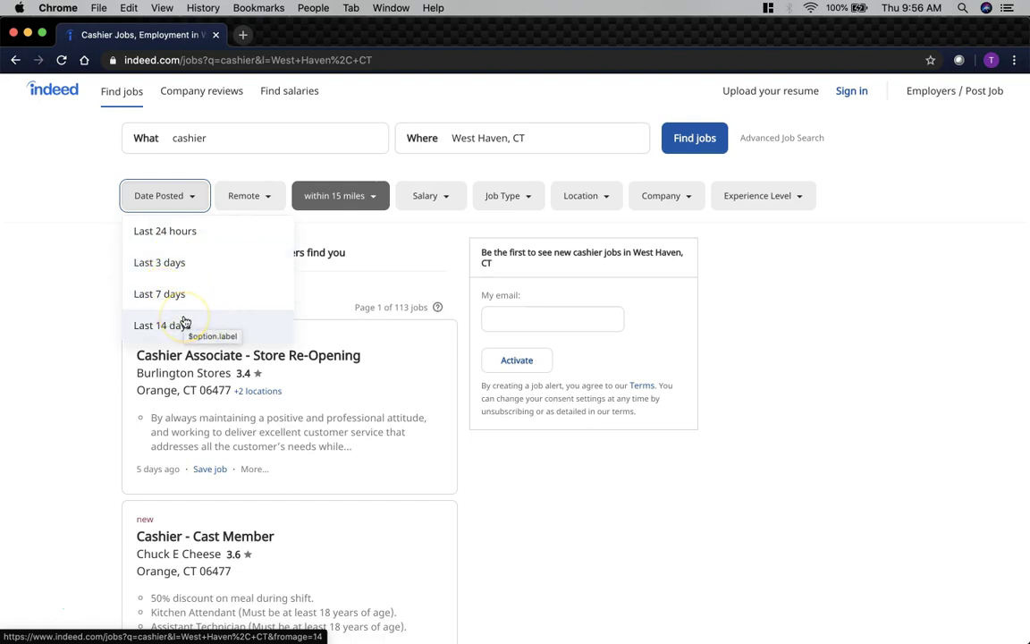
left_click(80, 213)
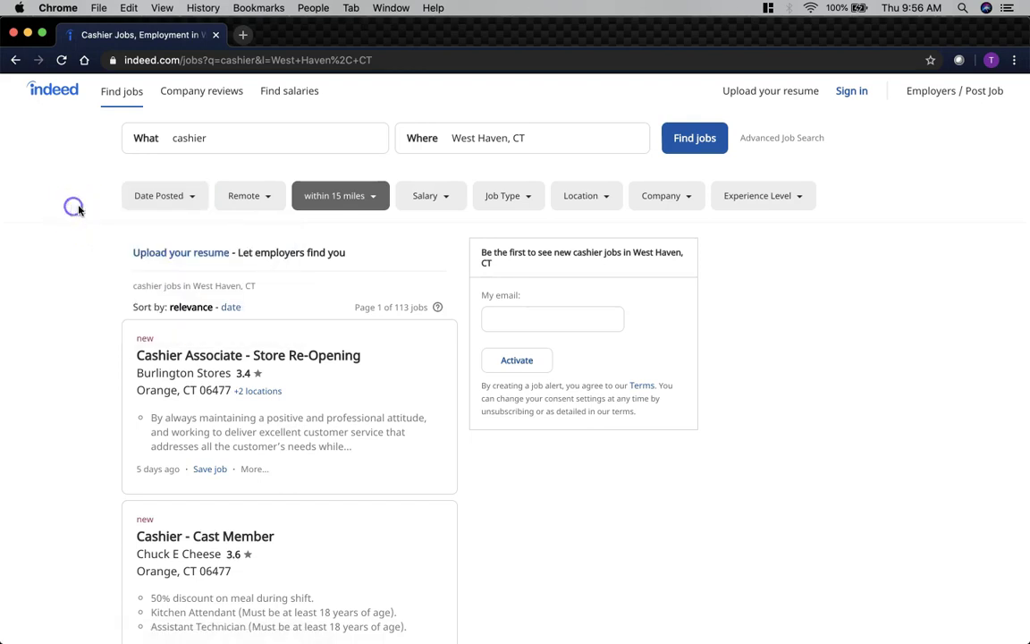
left_click(265, 199)
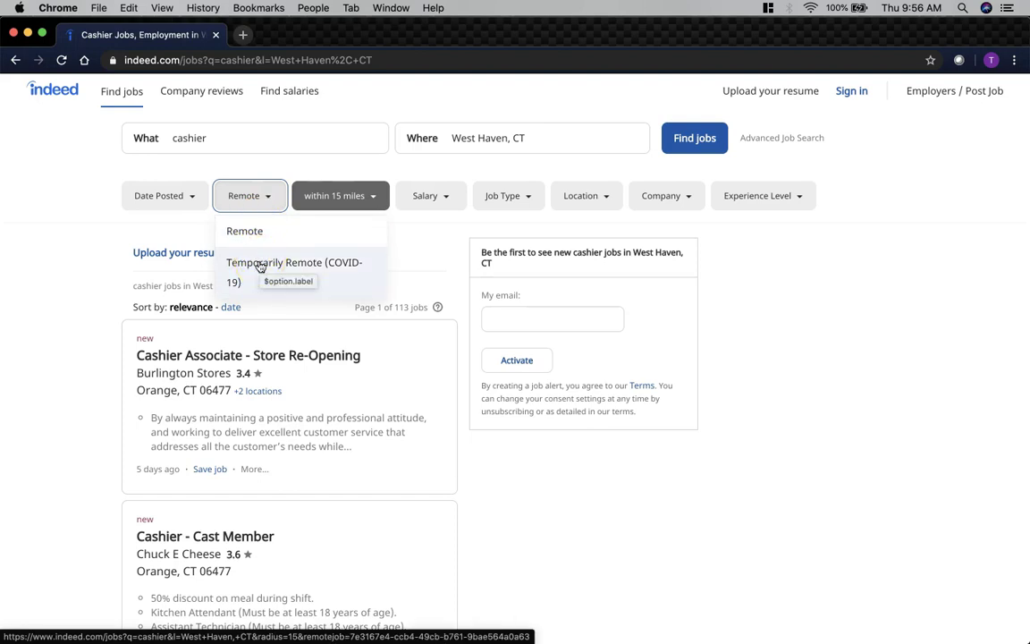
left_click(255, 168)
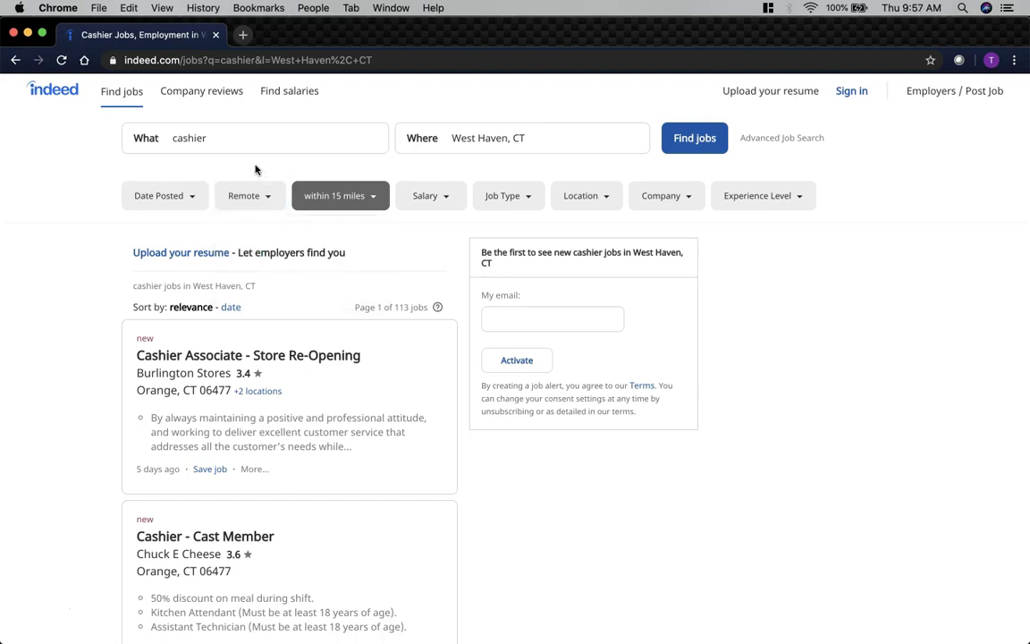
left_click(329, 186)
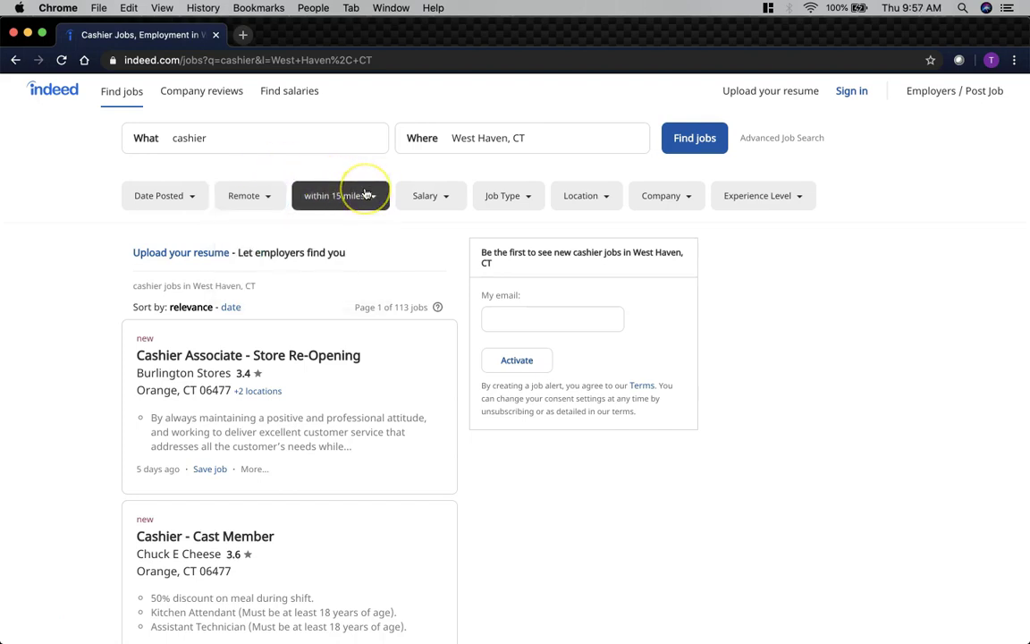
left_click(357, 189)
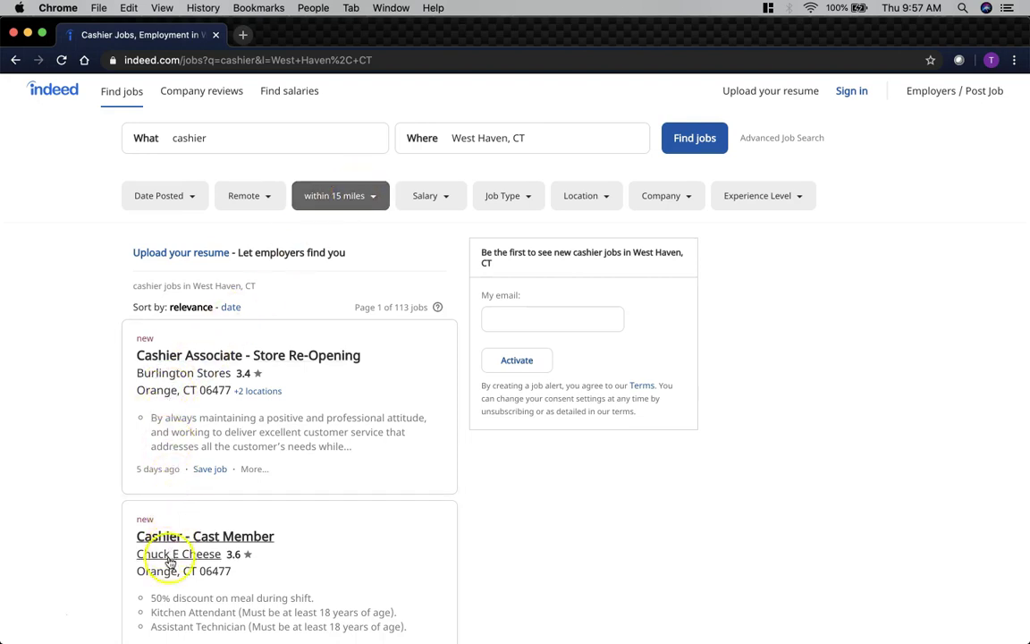
Step: Skim the cashier job listings for West Haven, CT and go back to the start of the results
scroll(167, 577, "down", 3)
scroll(167, 575, "down", 8)
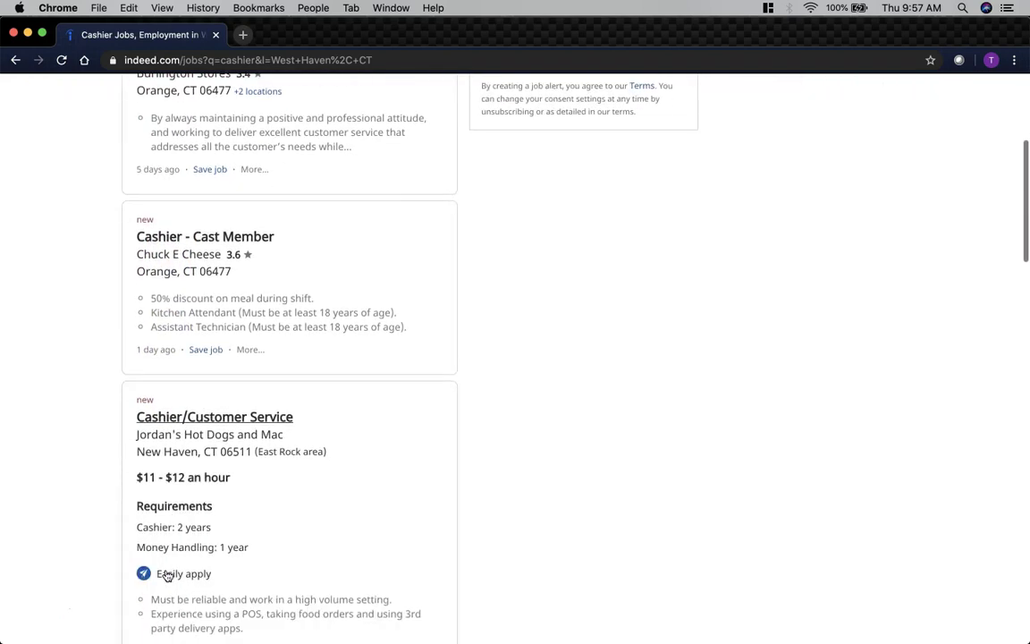
scroll(166, 575, "down", 5)
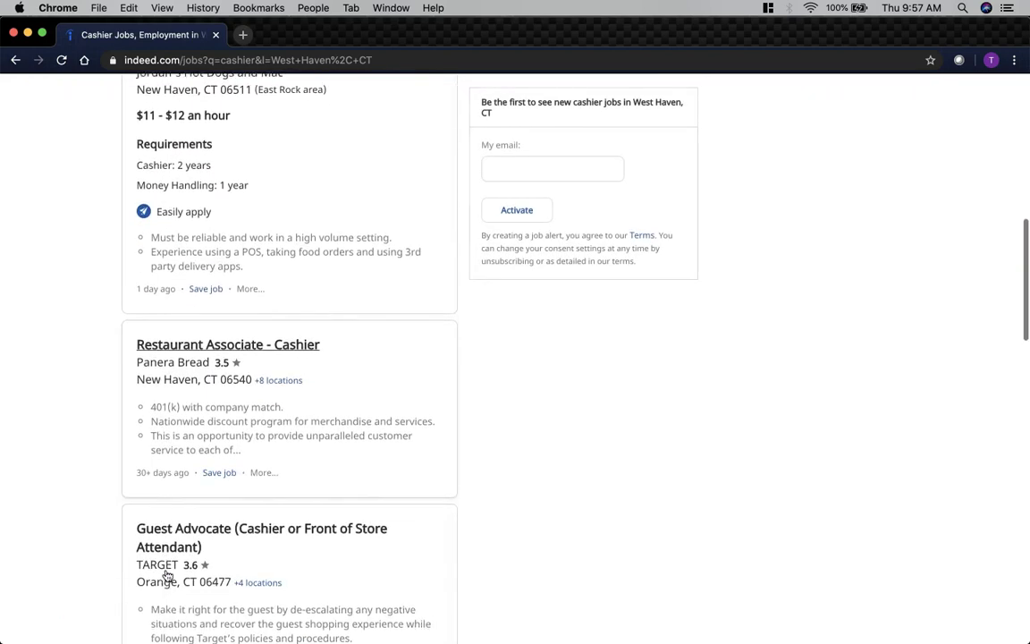
scroll(235, 534, "up", 3)
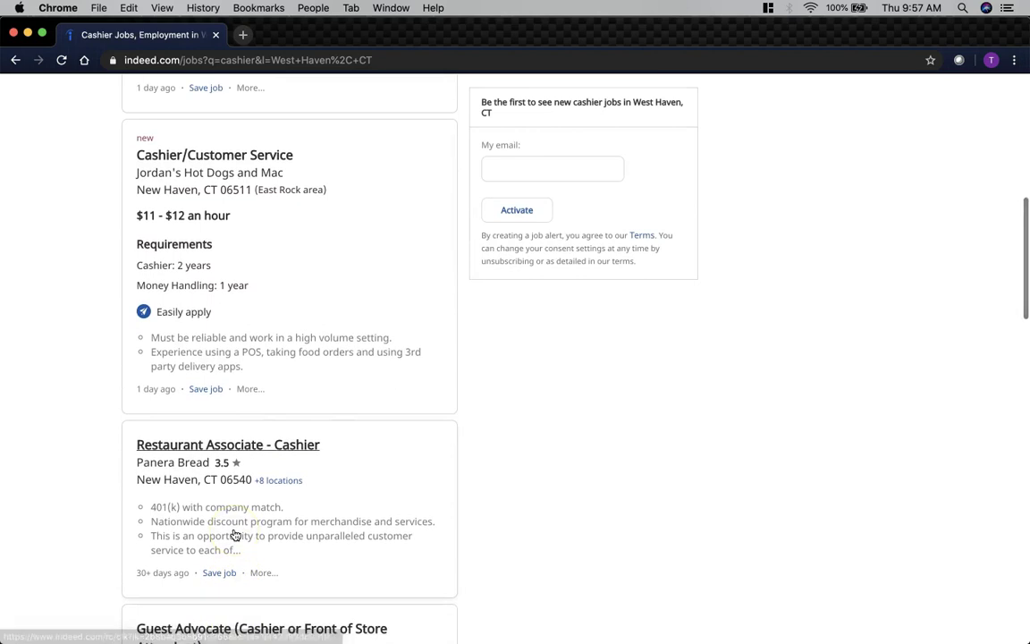
scroll(235, 535, "up", 1)
scroll(235, 535, "up", 13)
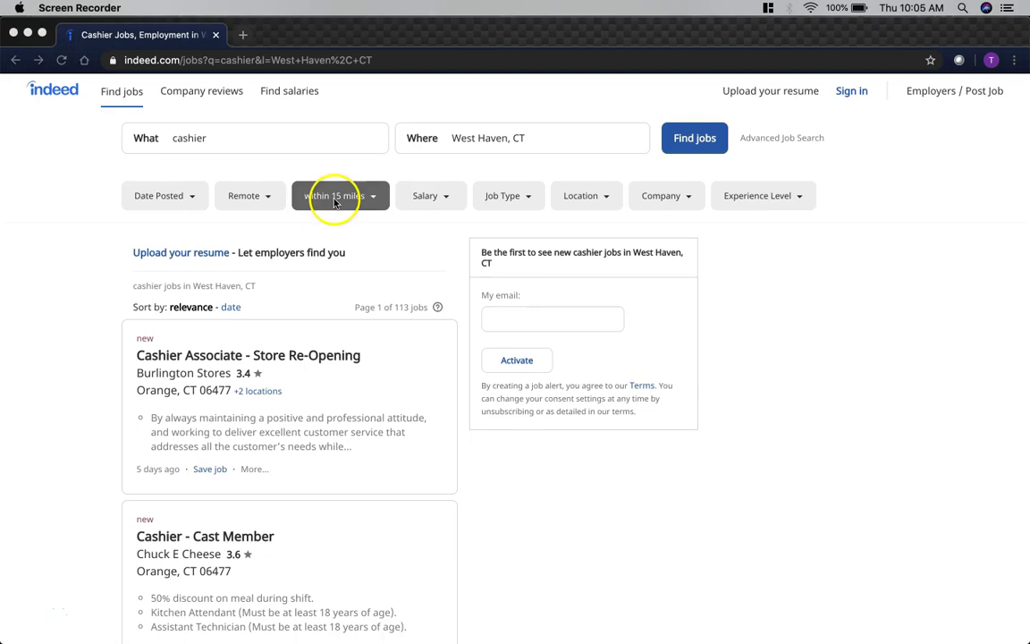
Step: Review the distance filter's choices and the Salary filter's hourly pay range without changing either
left_click(347, 195)
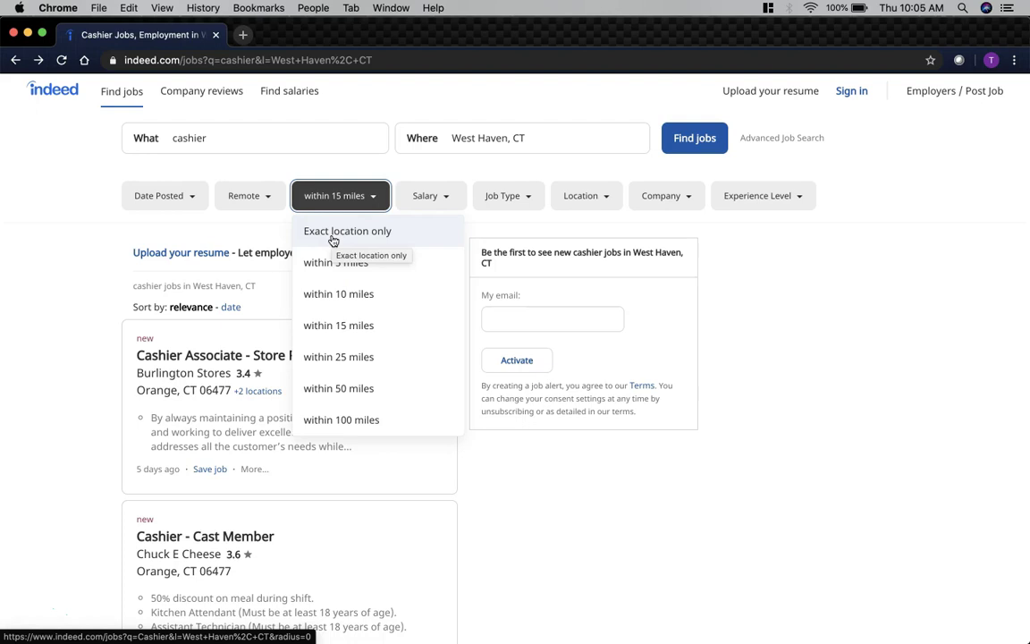
left_click(345, 199)
left_click(431, 202)
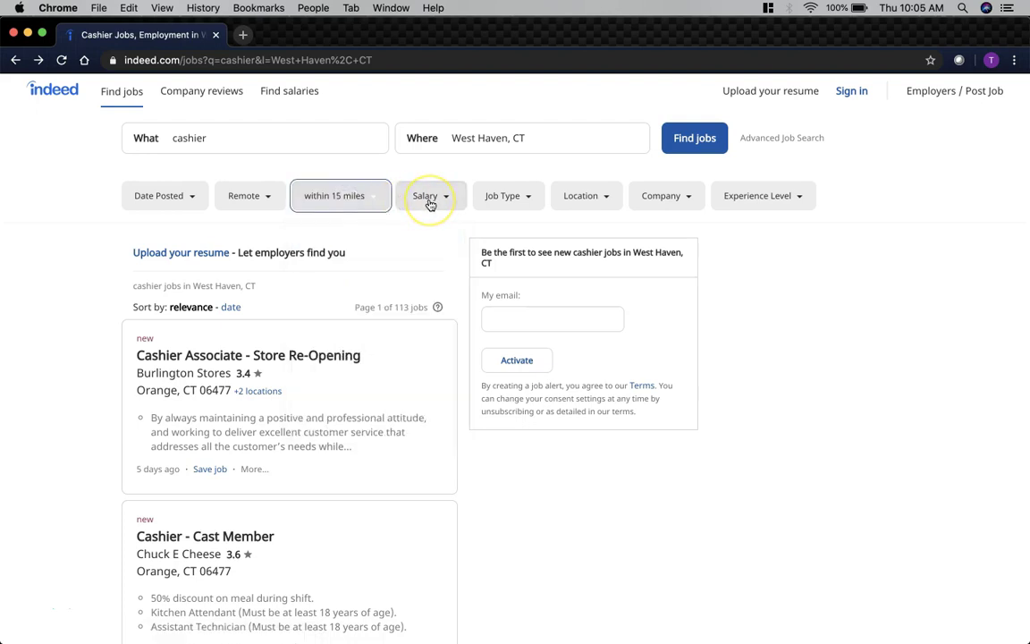
left_click(431, 202)
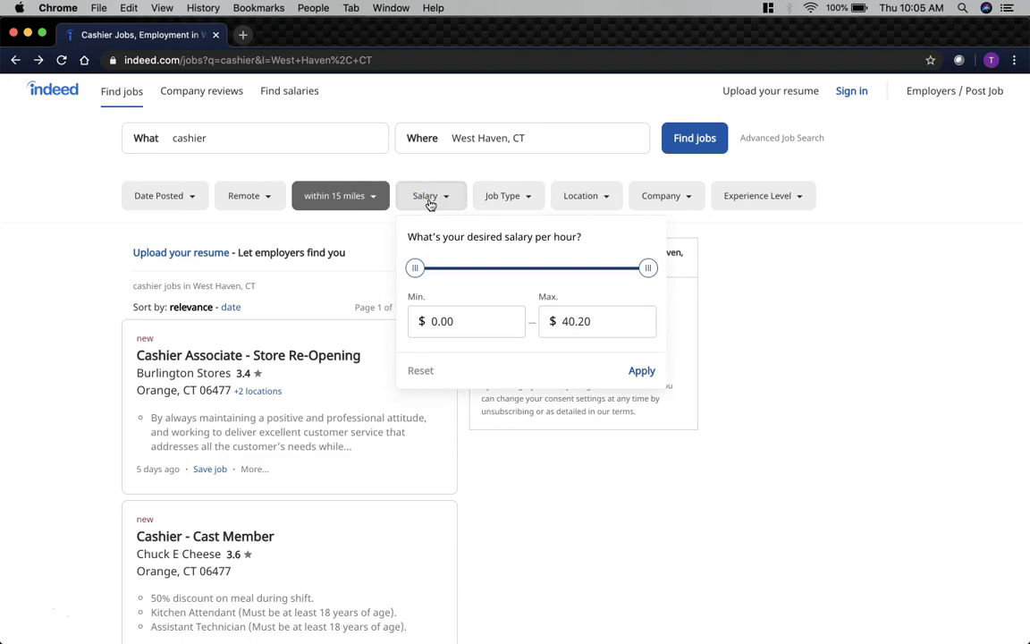
Step: Review the Full-time, Part-time and Temporary choices of the Job Type filter without applying any
left_click(501, 195)
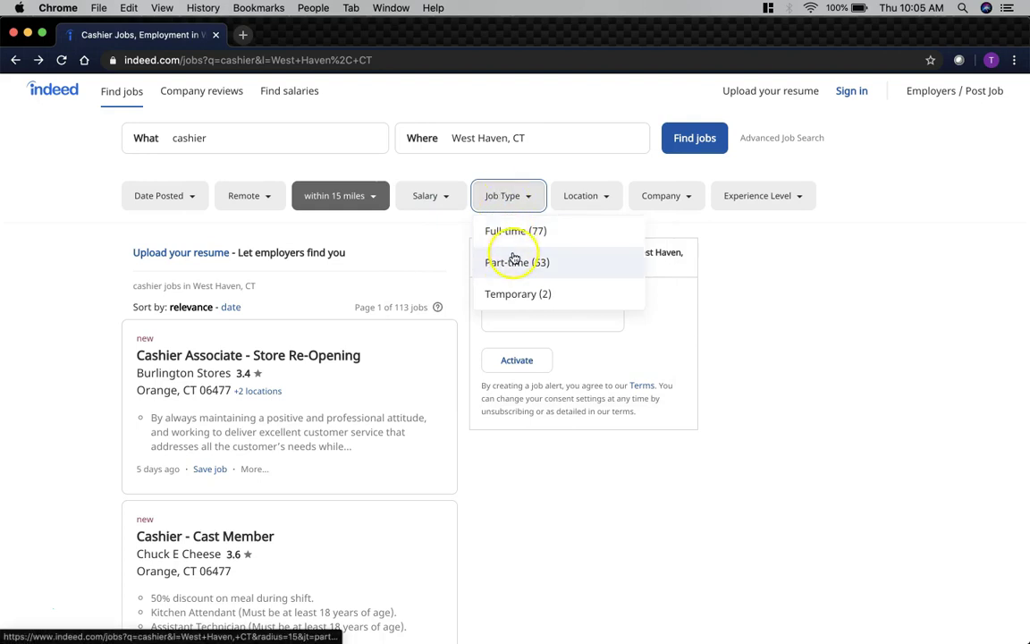
left_click(540, 265)
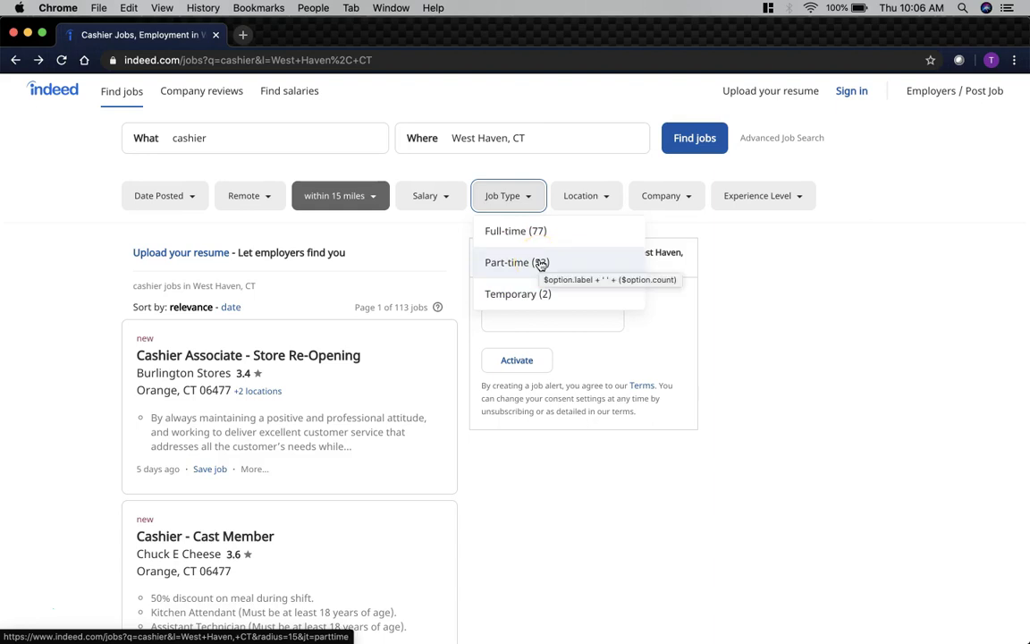
left_click(532, 242)
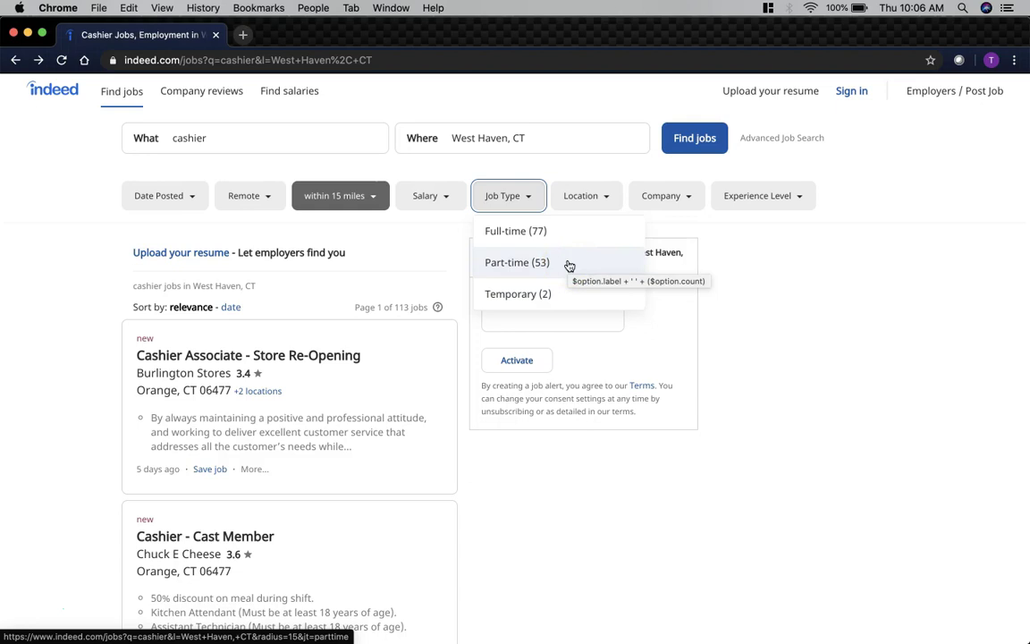
left_click(548, 296)
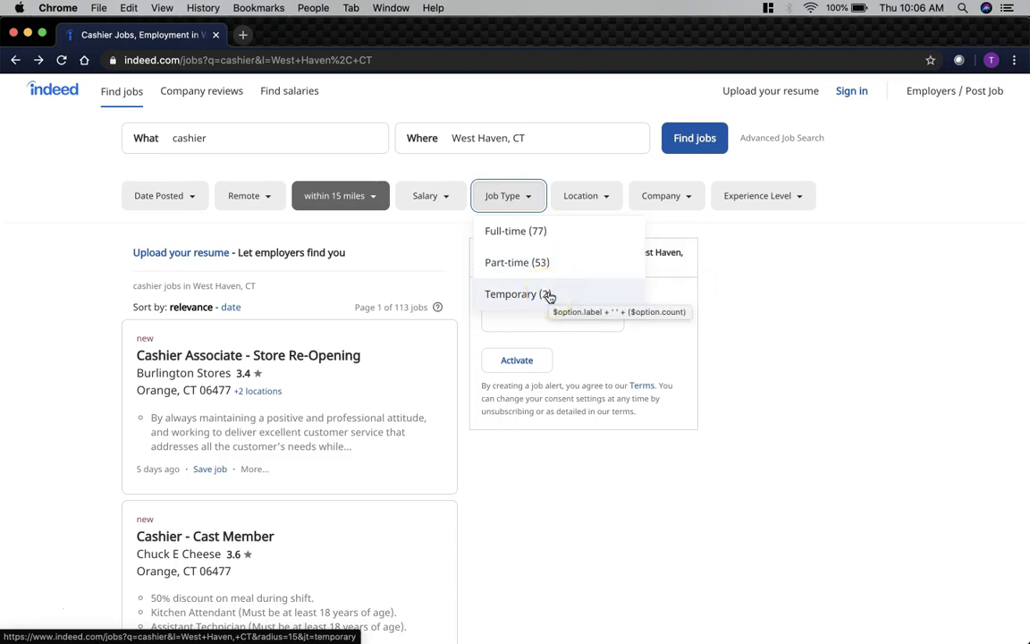
left_click(537, 233)
left_click(518, 200)
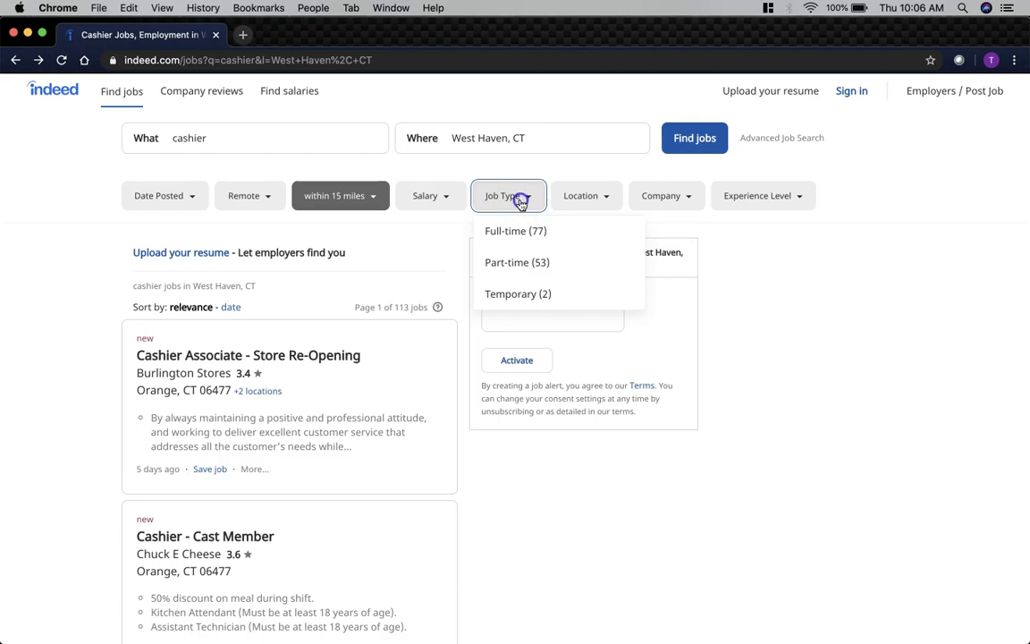
left_click(525, 199)
Step: Review the nearby Connecticut towns offered by the Location filter without choosing one
left_click(599, 199)
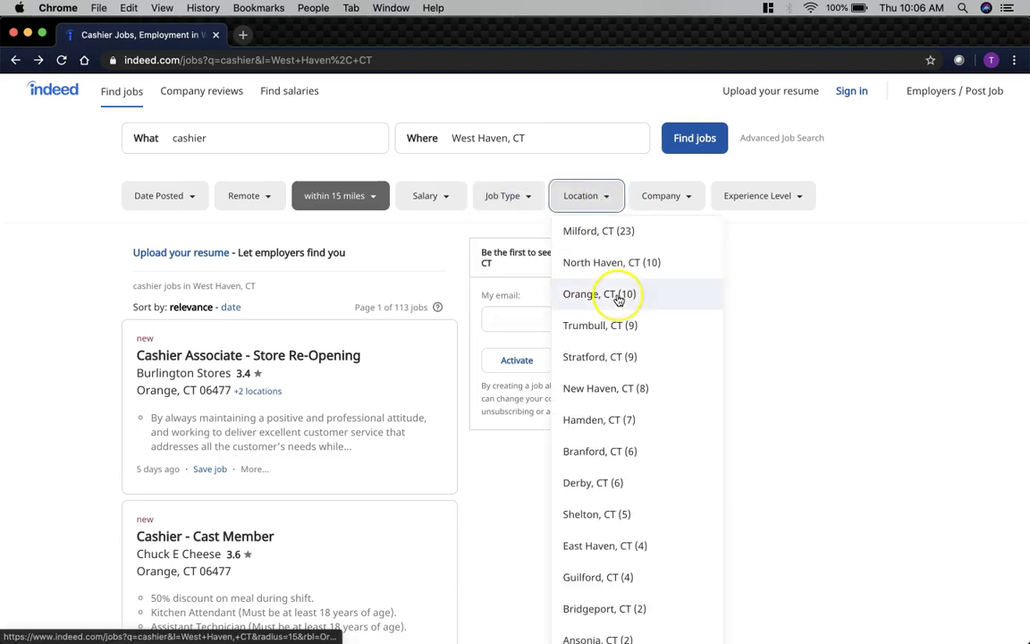
scroll(617, 298, "down", 1)
scroll(617, 300, "down", 1)
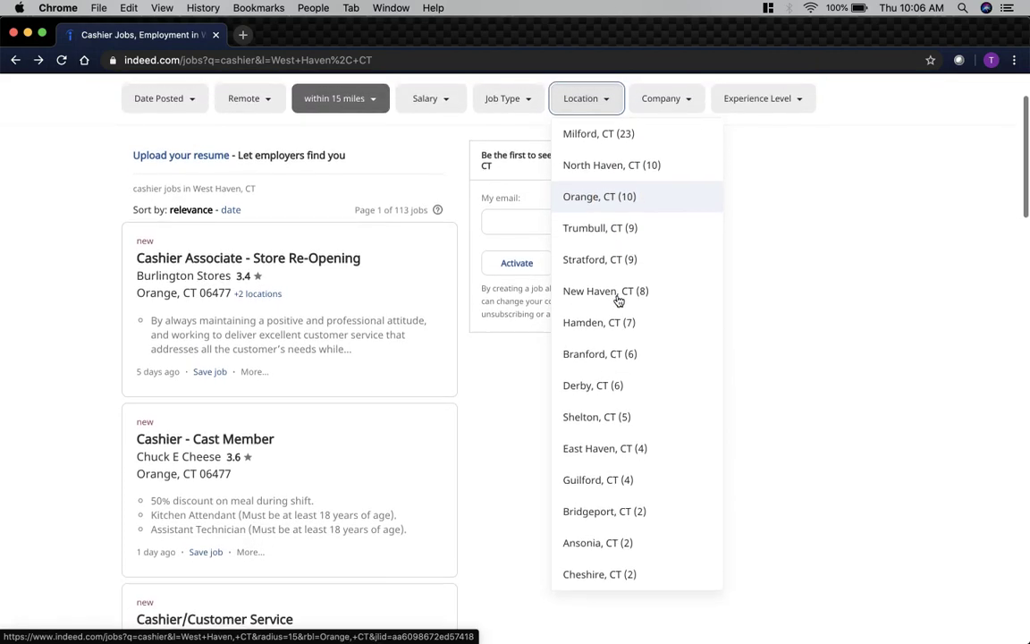
scroll(617, 299, "up", 1)
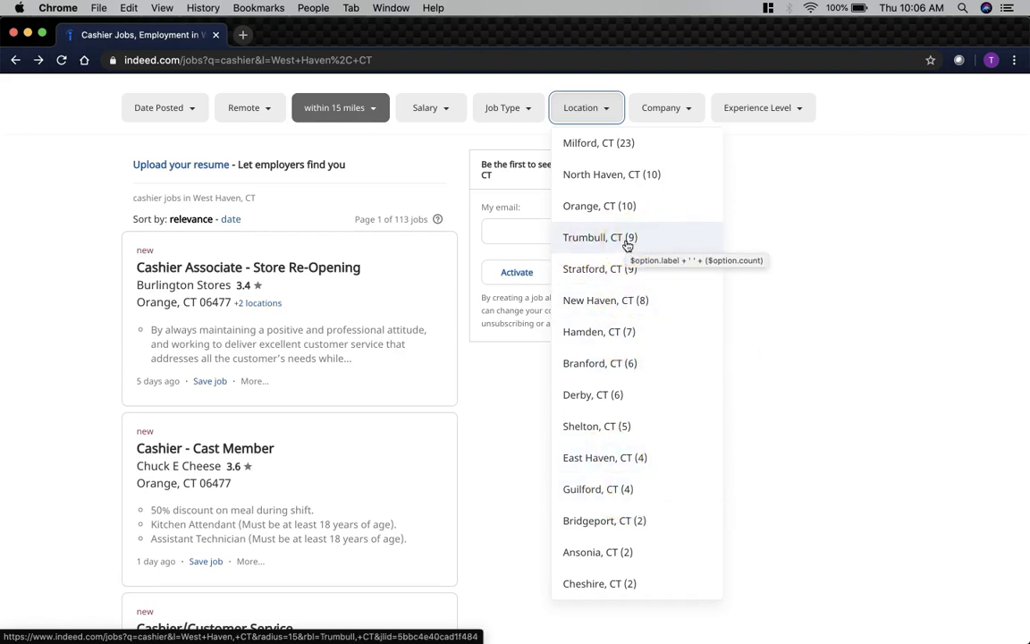
scroll(628, 245, "up", 2)
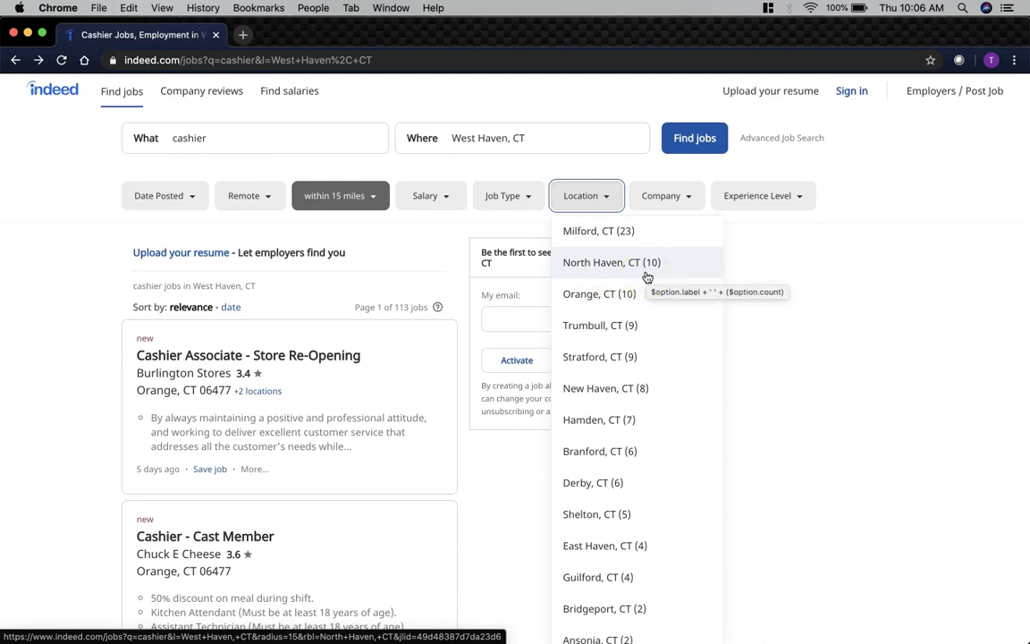
left_click(594, 194)
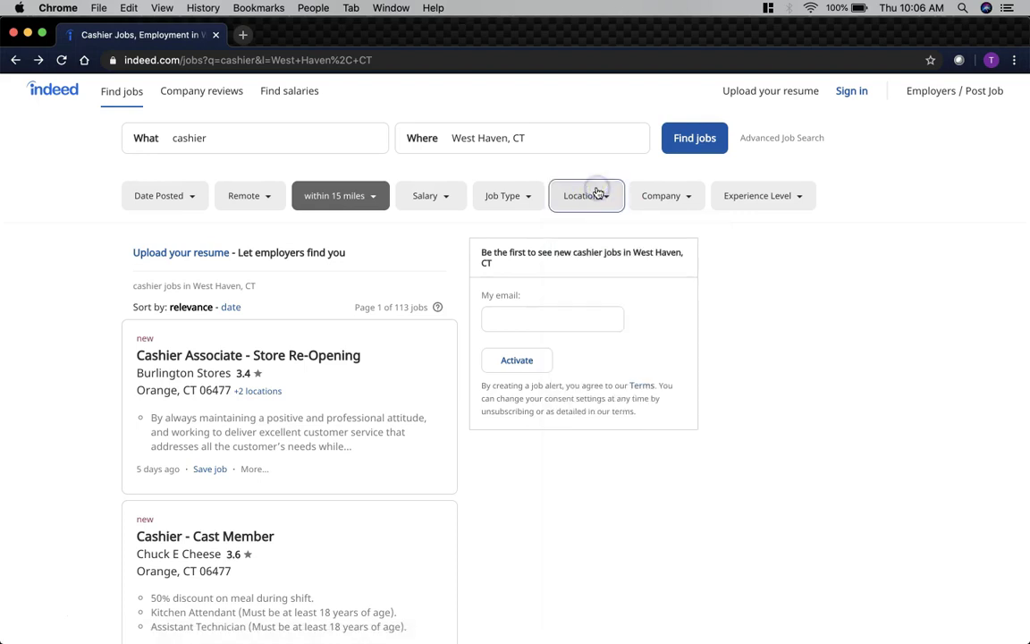
Step: Look through the employers offered by the Company filter and close it without choosing one
left_click(666, 203)
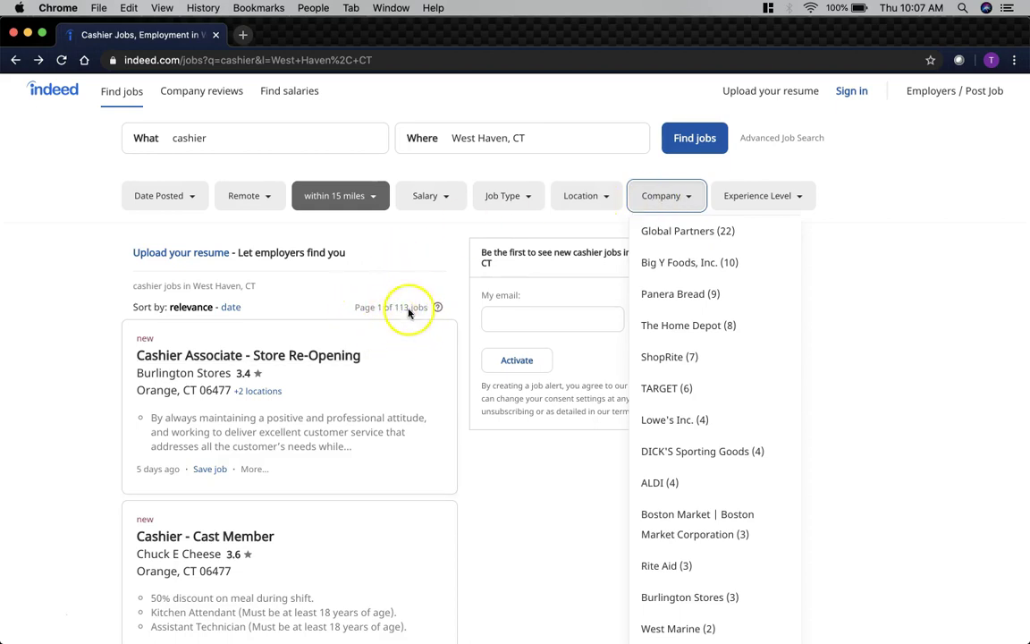
scroll(754, 330, "down", 1)
scroll(752, 329, "down", 1)
scroll(752, 329, "up", 2)
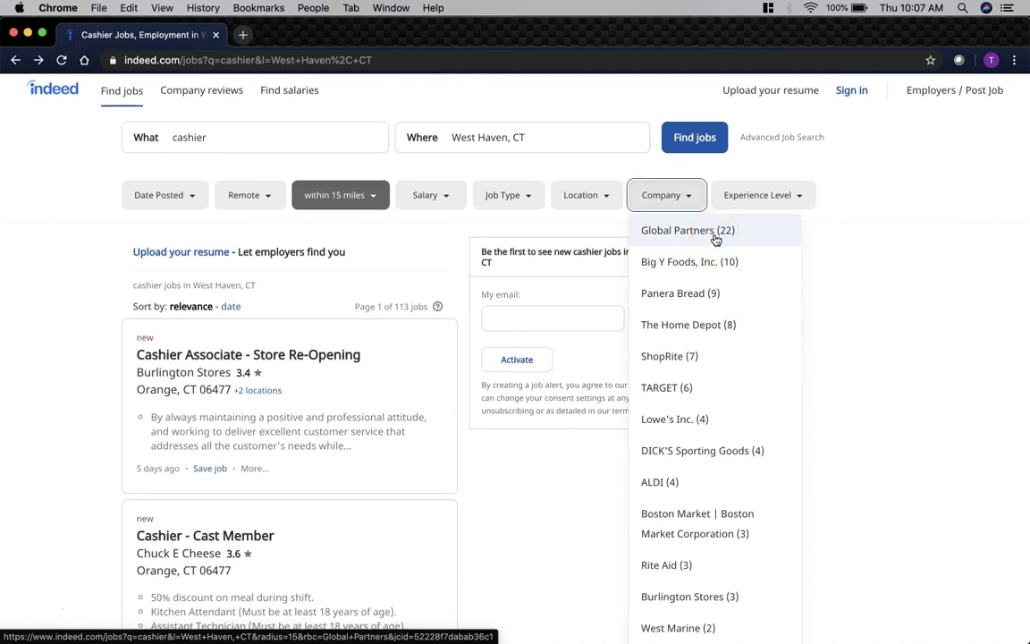
scroll(715, 237, "down", 1)
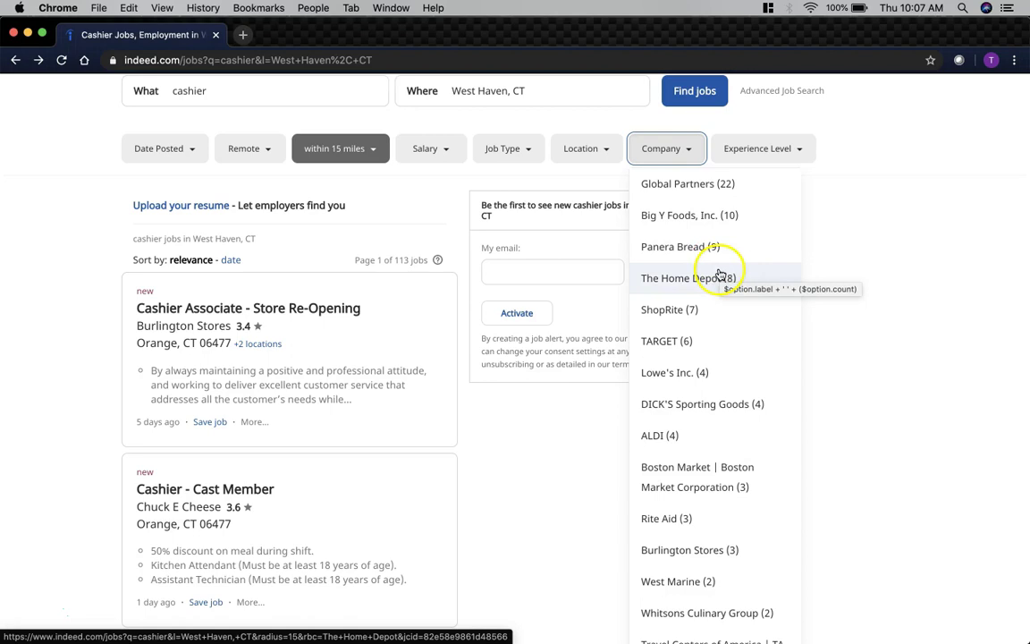
scroll(722, 260, "down", 3)
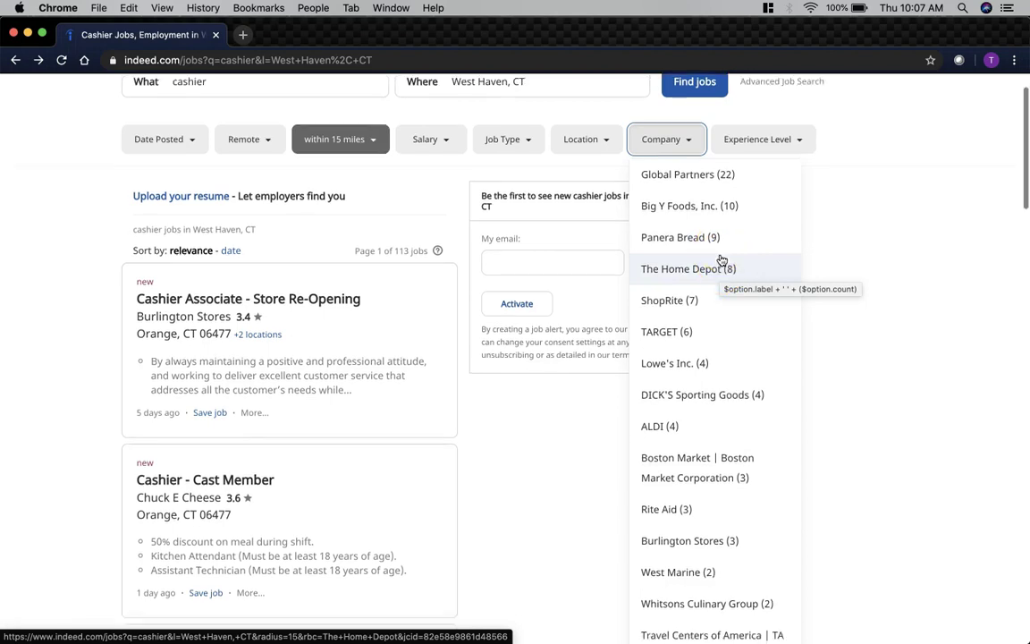
scroll(720, 259, "up", 2)
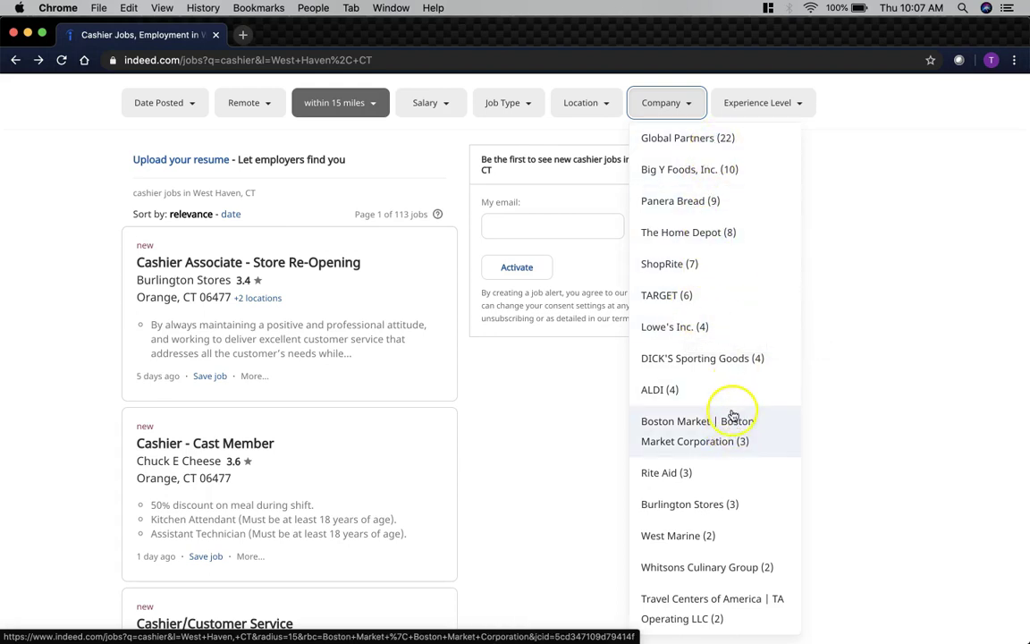
scroll(734, 413, "up", 2)
scroll(733, 412, "up", 2)
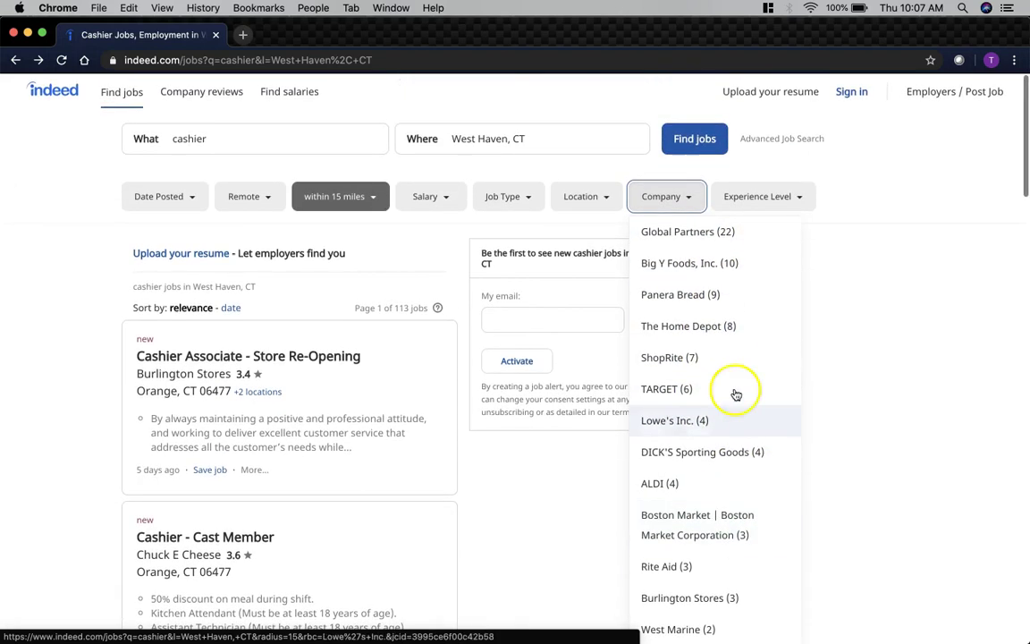
left_click(678, 198)
Step: Review the choices of the Experience Level filter and close it without applying one
left_click(750, 202)
left_click(770, 202)
left_click(775, 201)
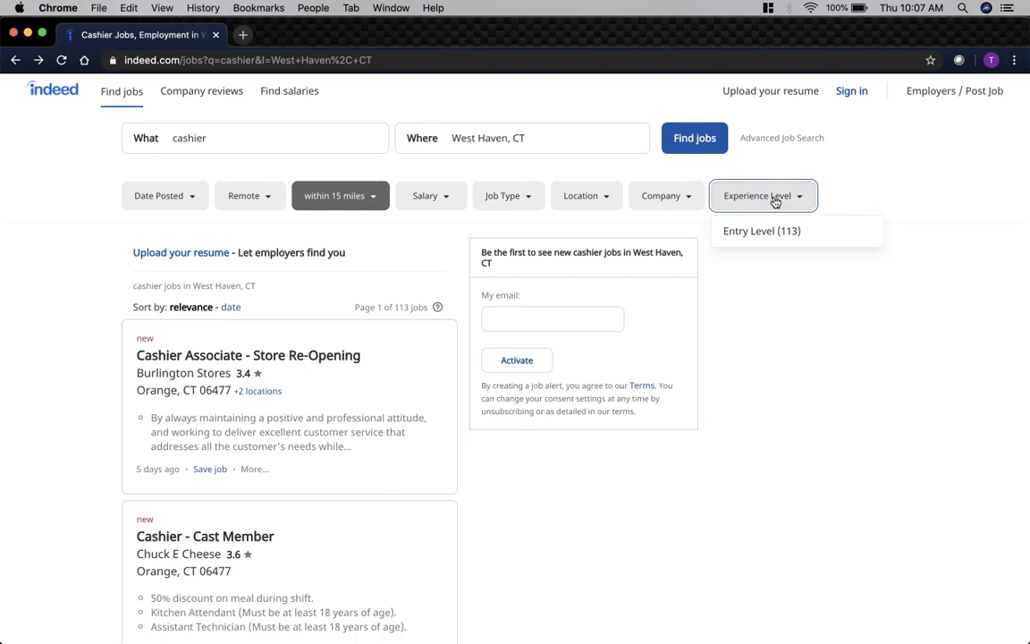
left_click(775, 200)
left_click(775, 197)
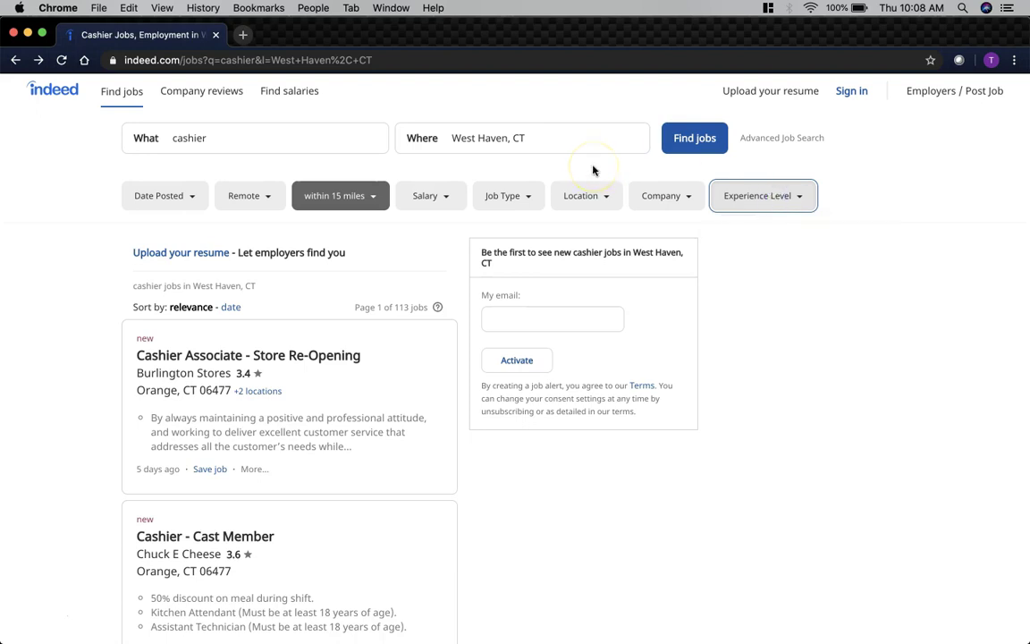
Step: Try limiting the cashier search to the exact location only and read the message above the results
left_click(356, 195)
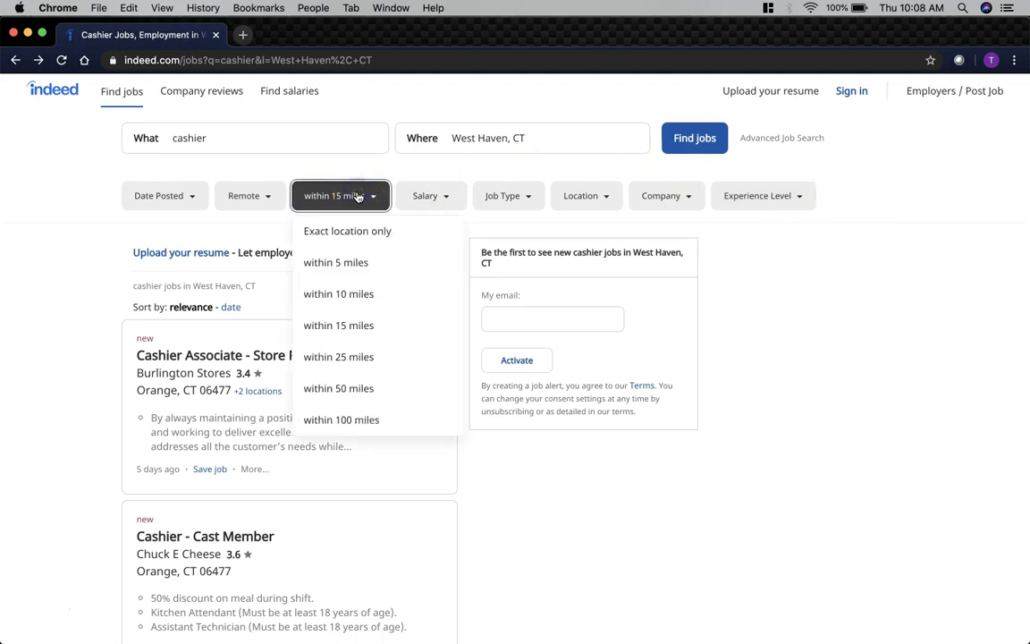
left_click(351, 237)
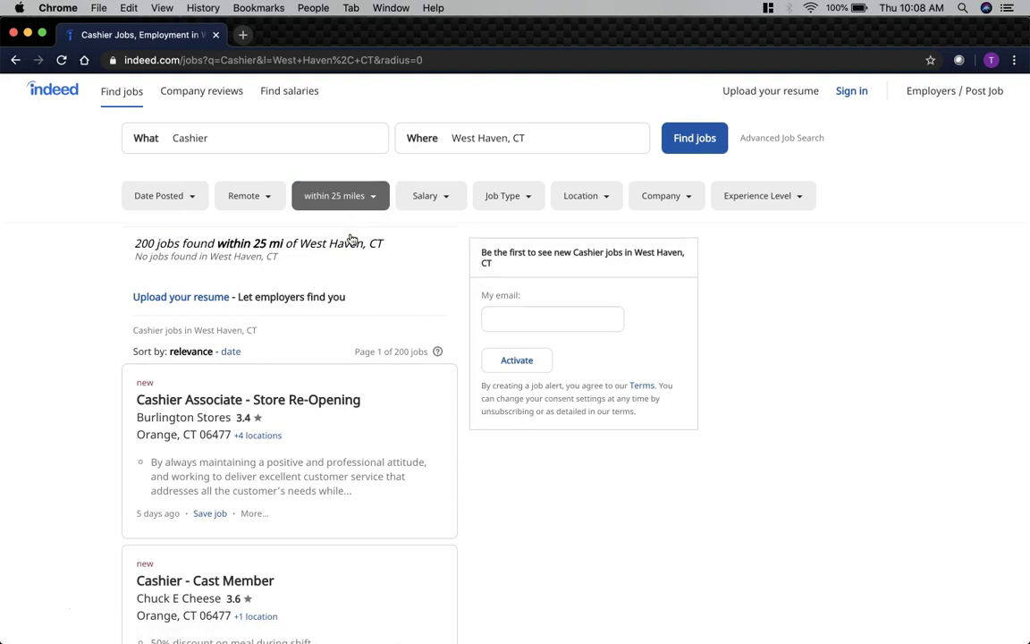
triple_click(137, 242)
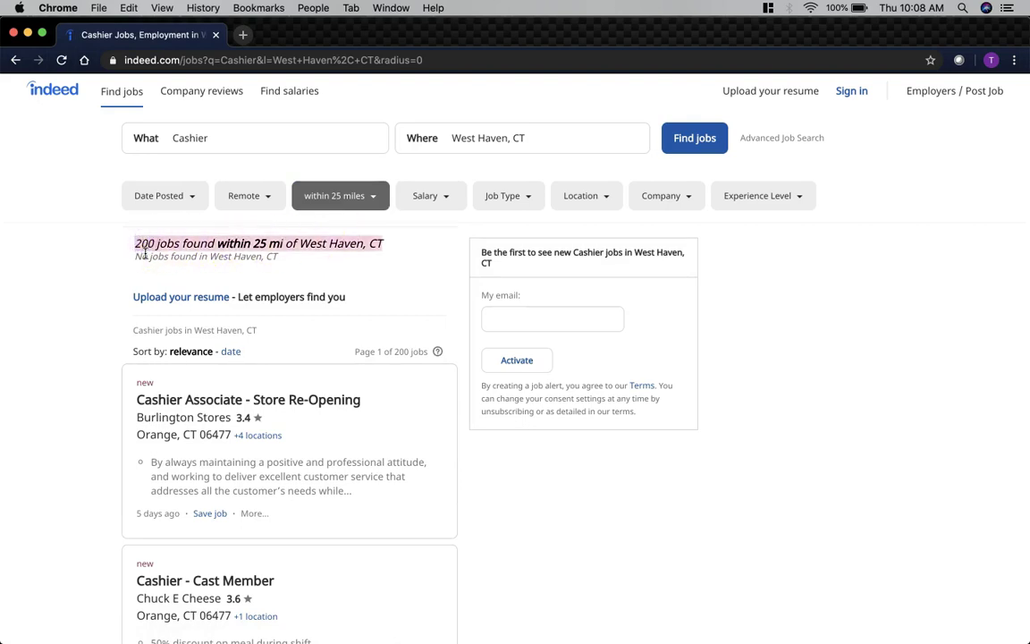
triple_click(140, 255)
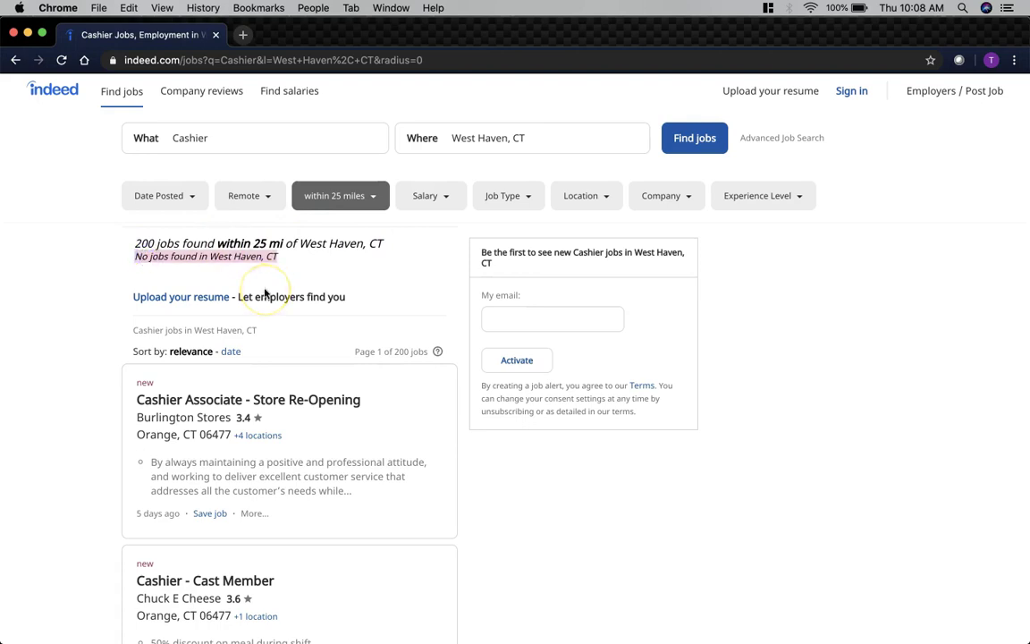
Step: Set the search distance to within 5 miles of West Haven, CT and check the number of jobs
left_click(323, 202)
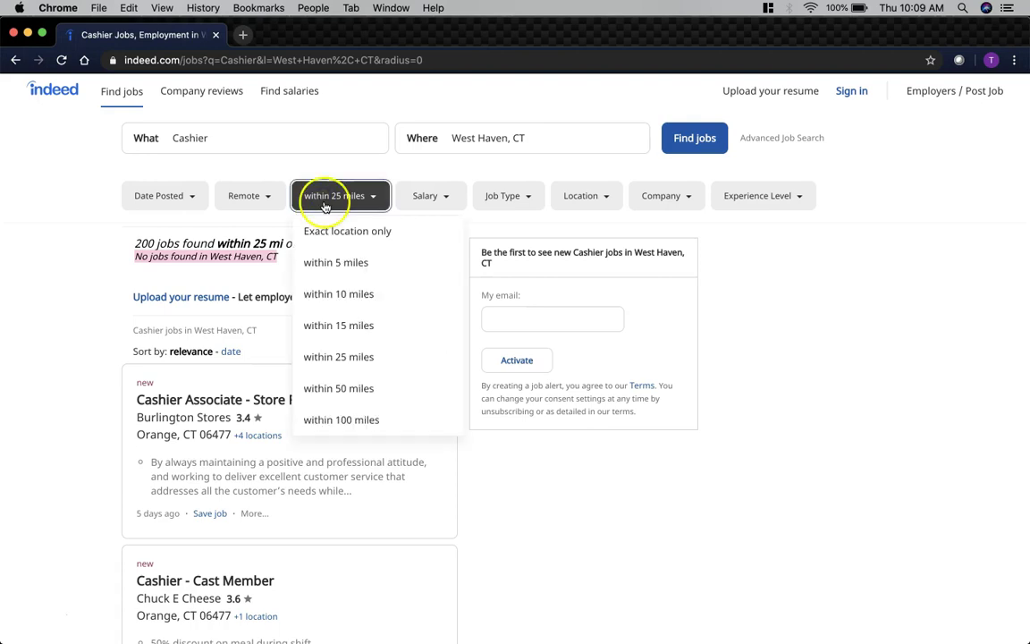
left_click(336, 268)
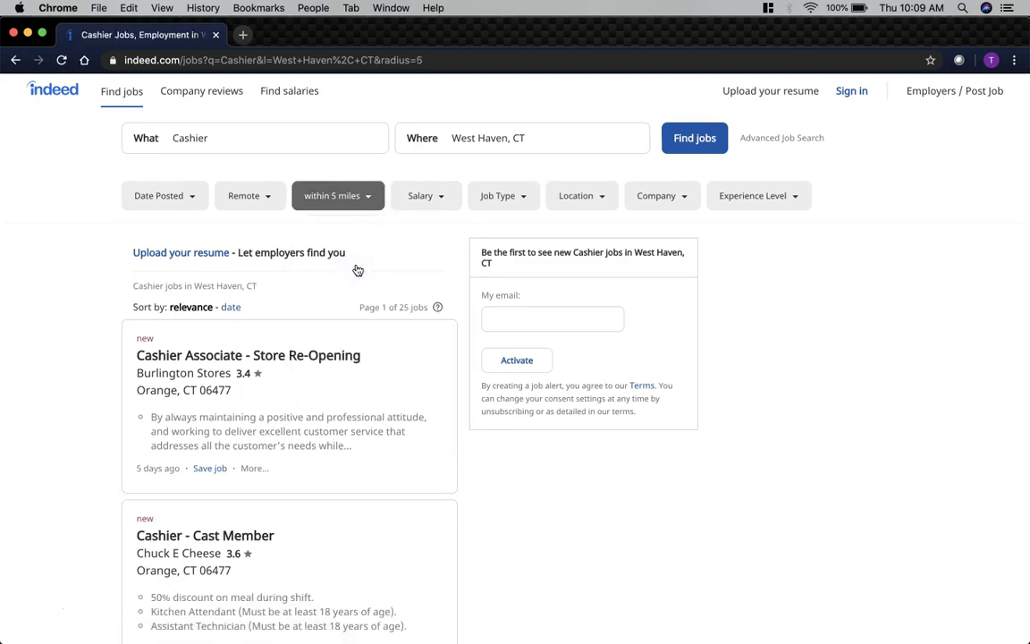
triple_click(402, 306)
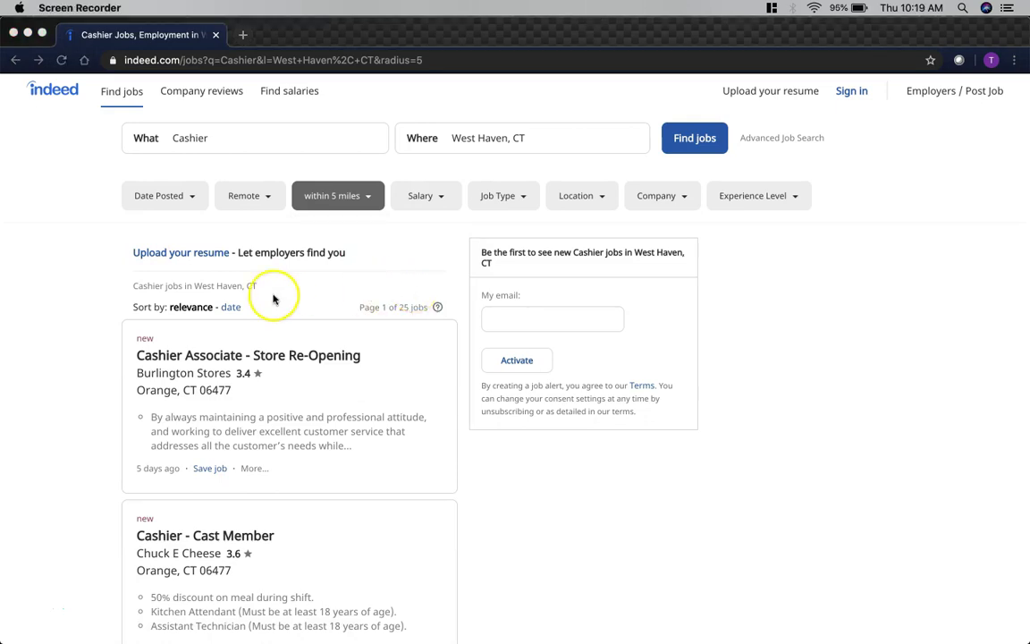
Step: Open the Burlington Stores "Cashier Associate - Store Re-Opening" listing and read its job description
scroll(271, 294, "down", 2)
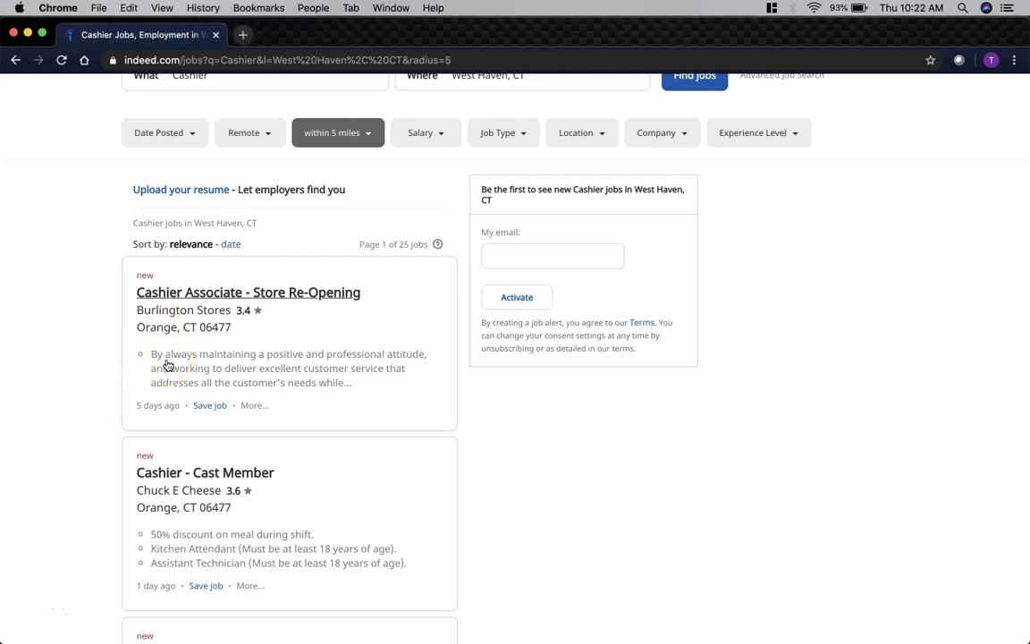
left_click(215, 367)
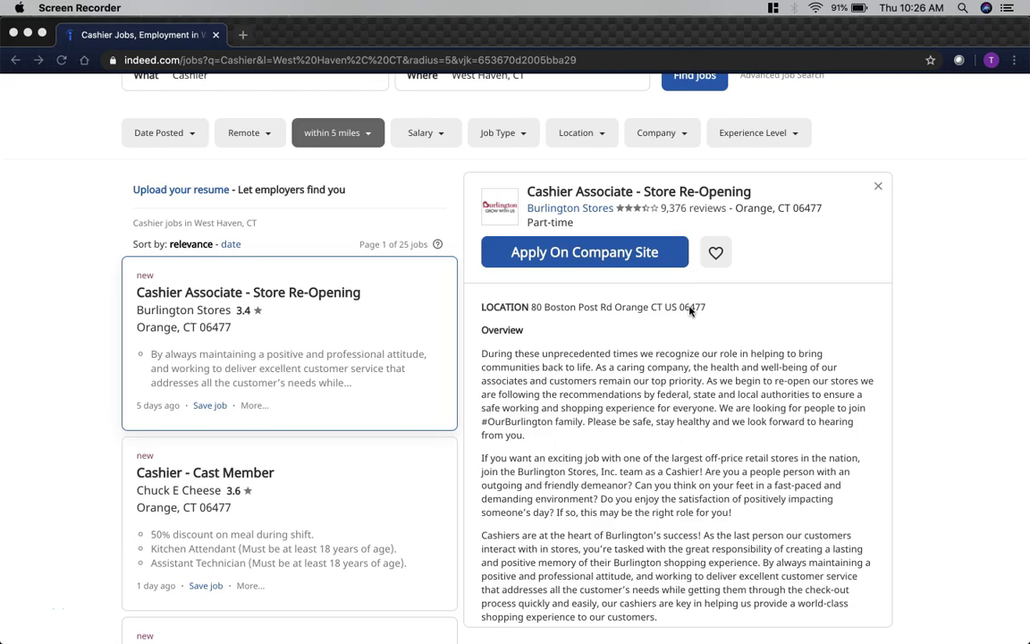
scroll(689, 310, "down", 3)
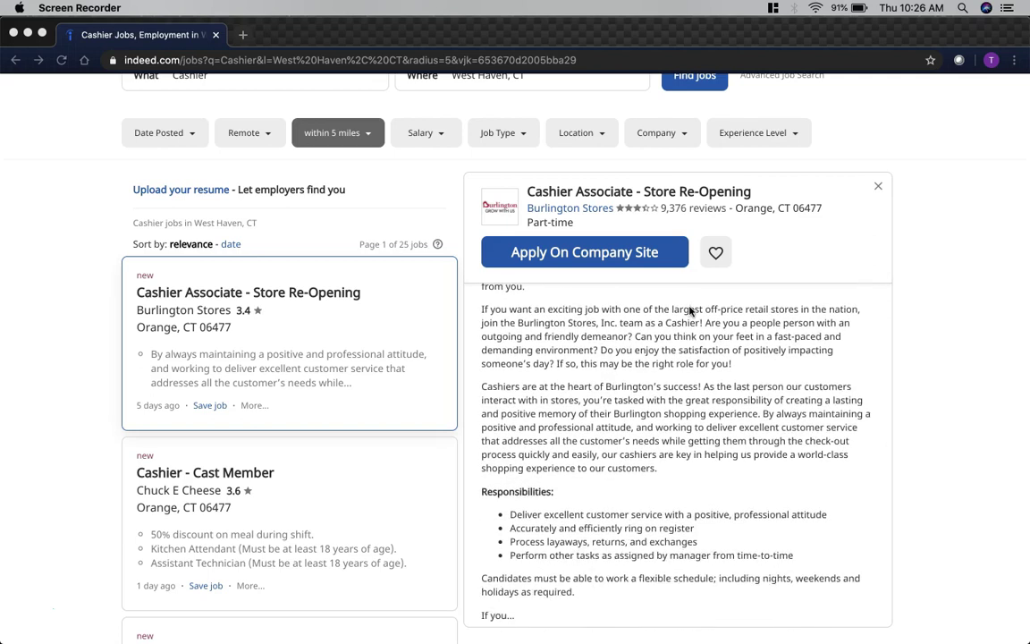
Step: Read the rest of the Burlington Stores cashier listing, down to its posting details
scroll(690, 310, "down", 3)
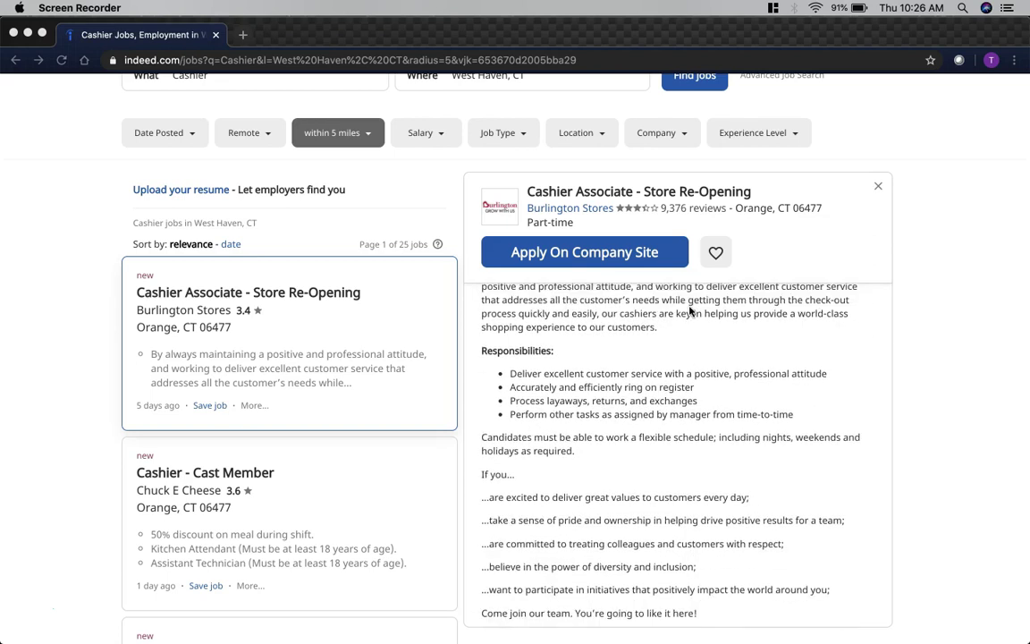
scroll(689, 310, "up", 6)
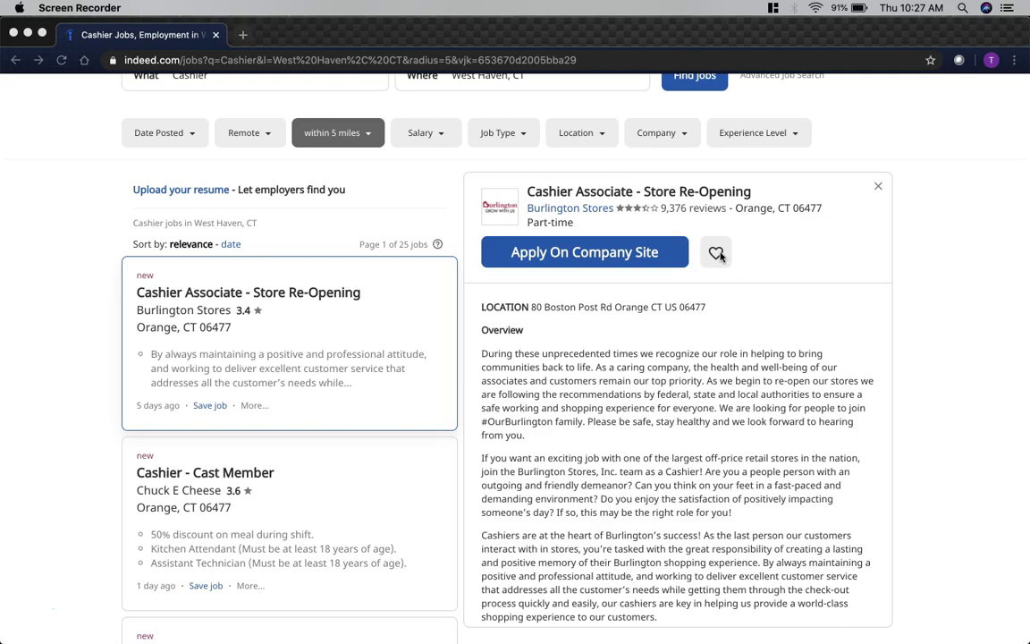
scroll(721, 255, "up", 2)
scroll(725, 379, "down", 10)
scroll(709, 440, "down", 5)
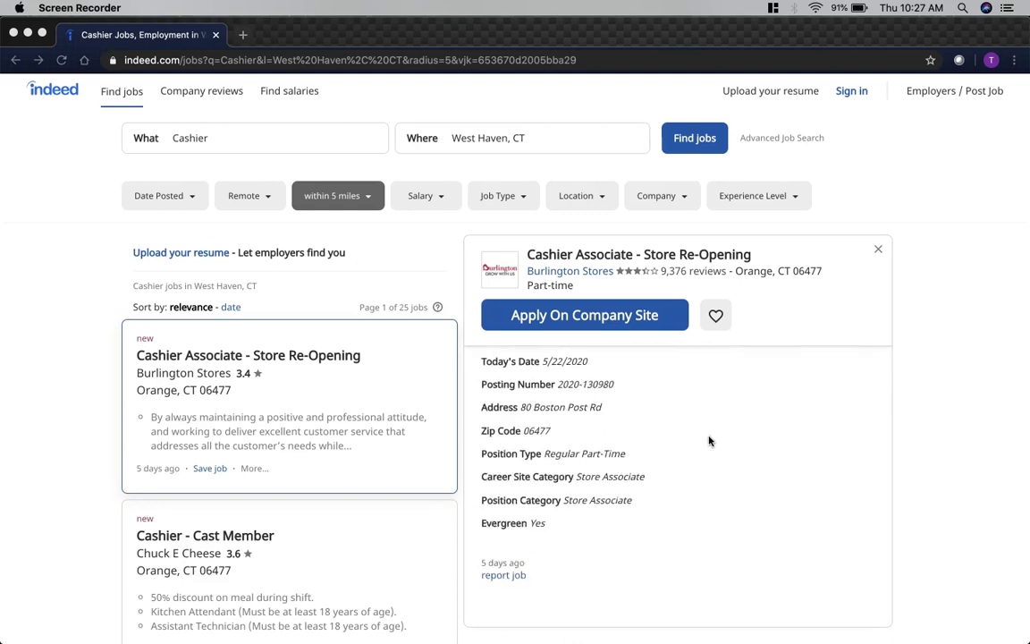
scroll(709, 441, "up", 15)
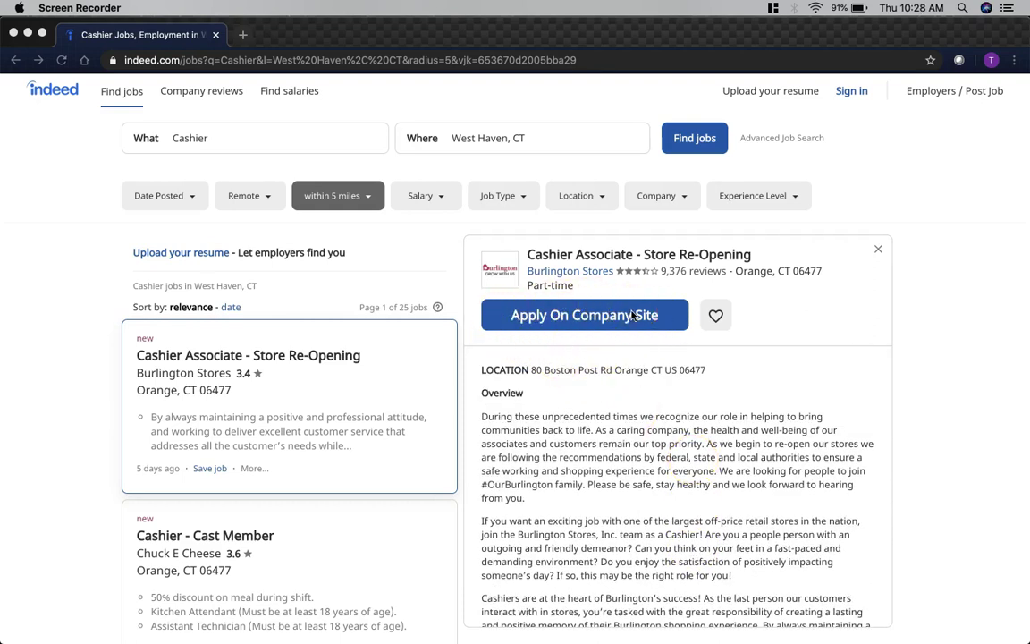
Step: Open the Burlington Stores cashier job on the company's own site to apply there
left_click(583, 315)
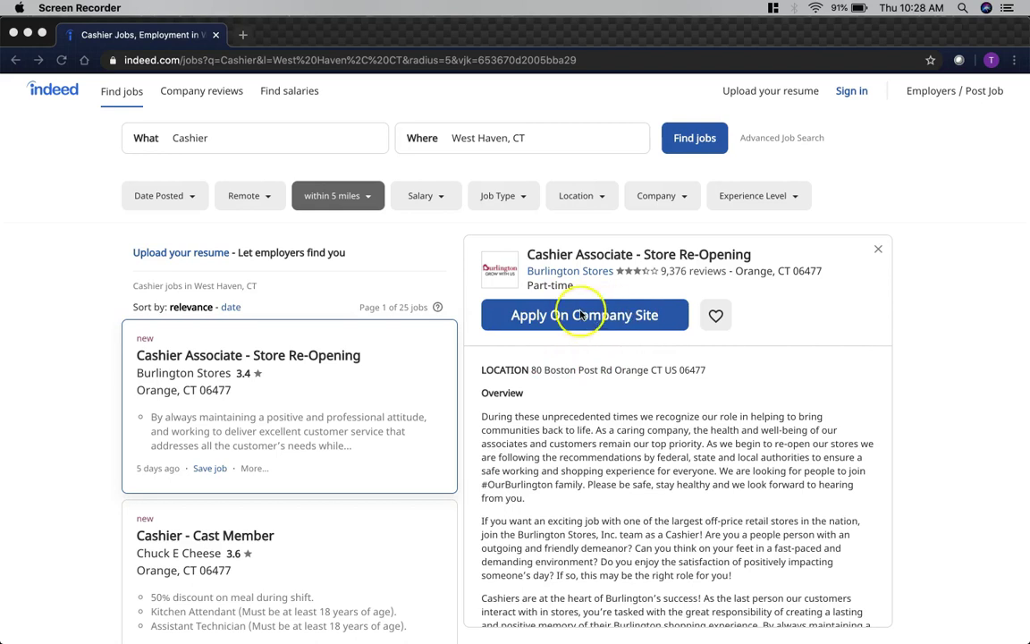
left_click(514, 314)
left_click(603, 317)
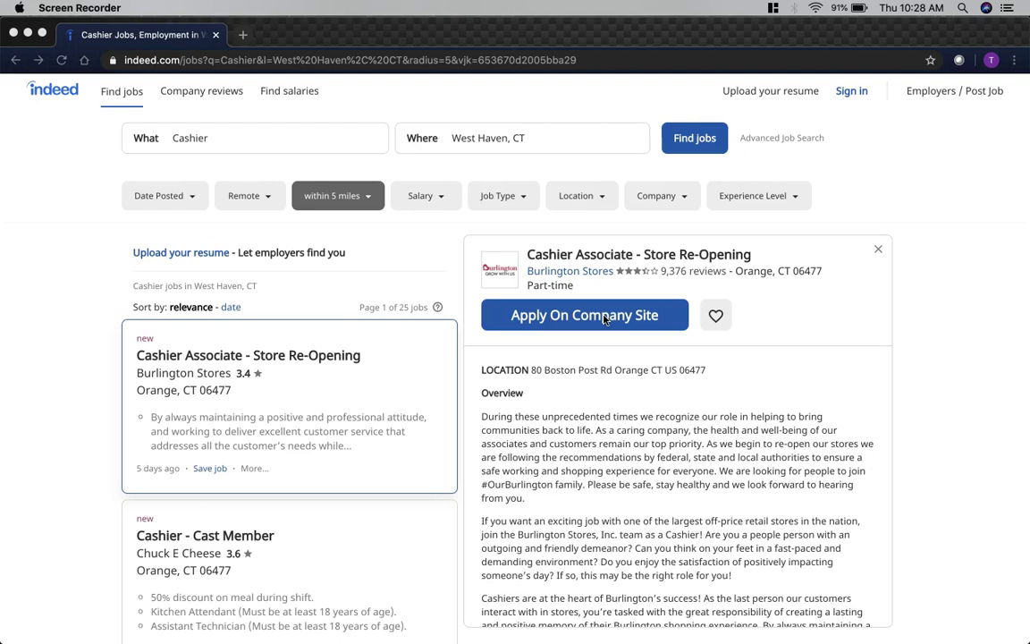
left_click(601, 318)
left_click(599, 317)
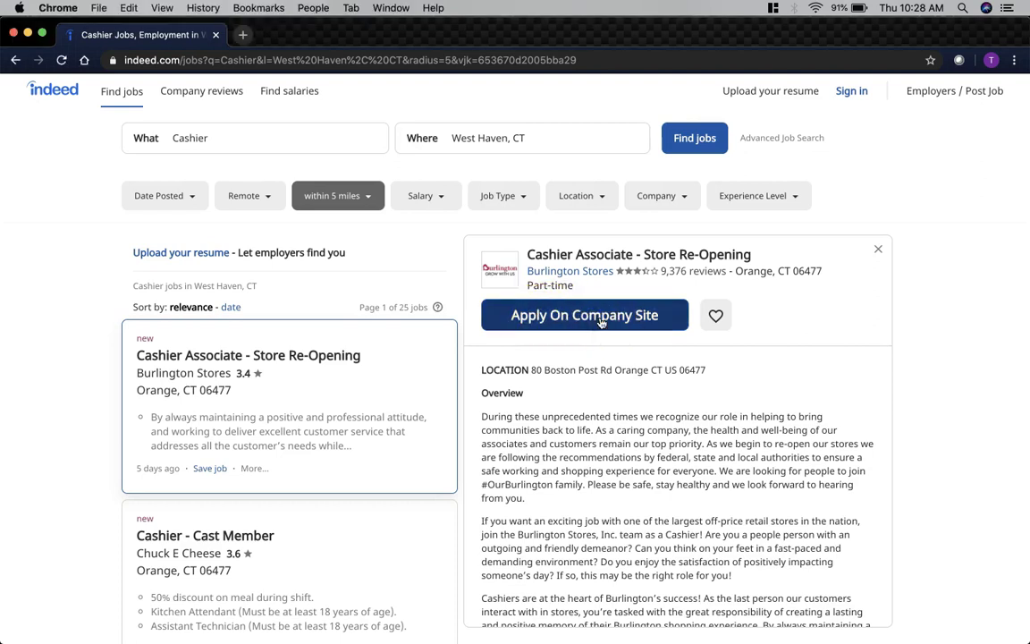
left_click(601, 320)
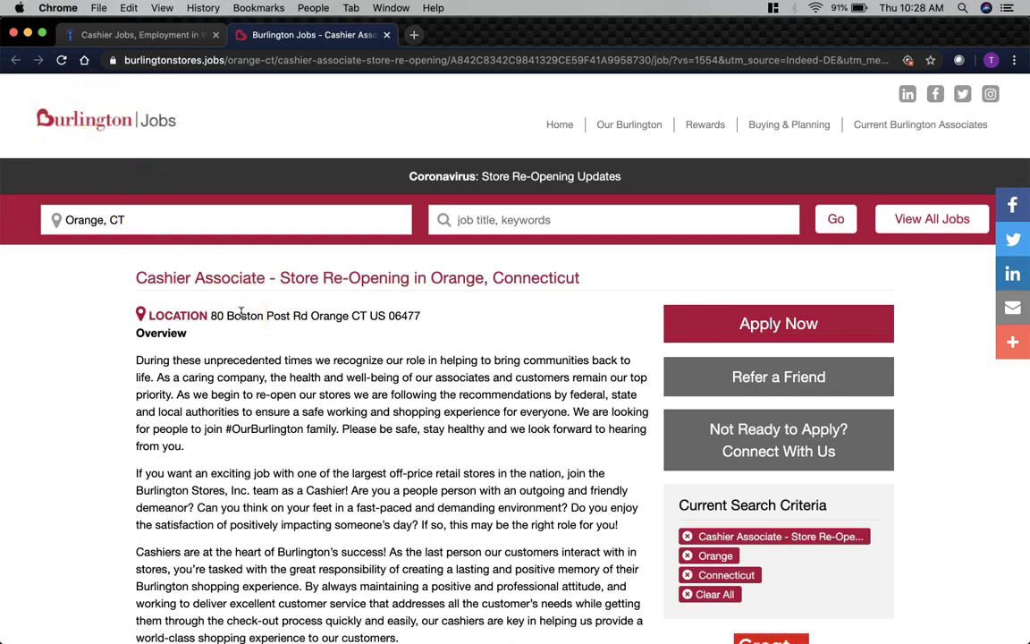
Step: Read the full cashier job description on the Burlington site and locate the places to apply
scroll(362, 425, "down", 3)
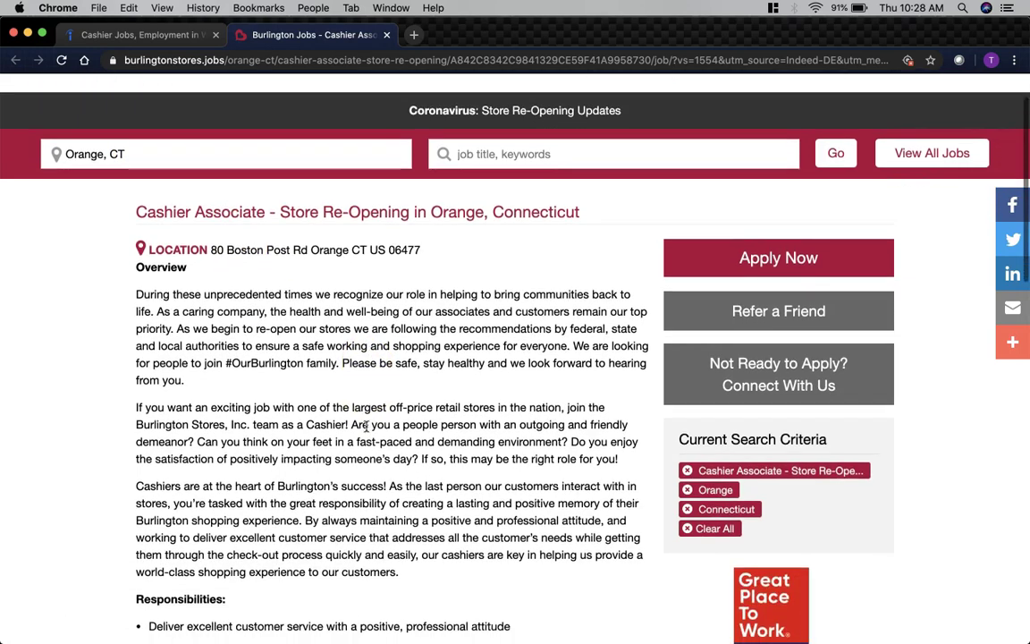
scroll(366, 426, "down", 5)
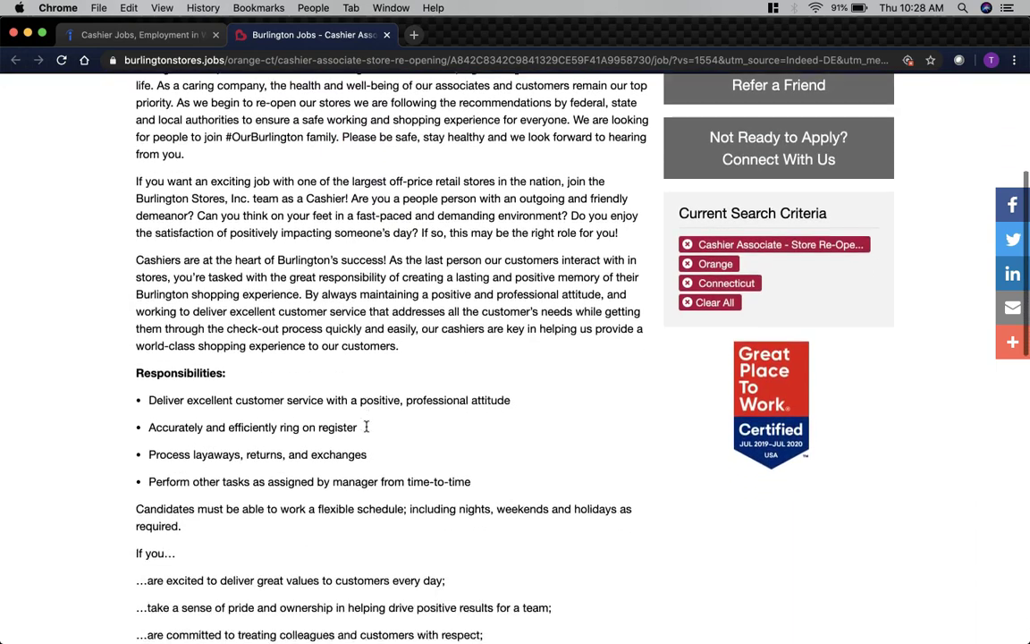
scroll(366, 427, "down", 7)
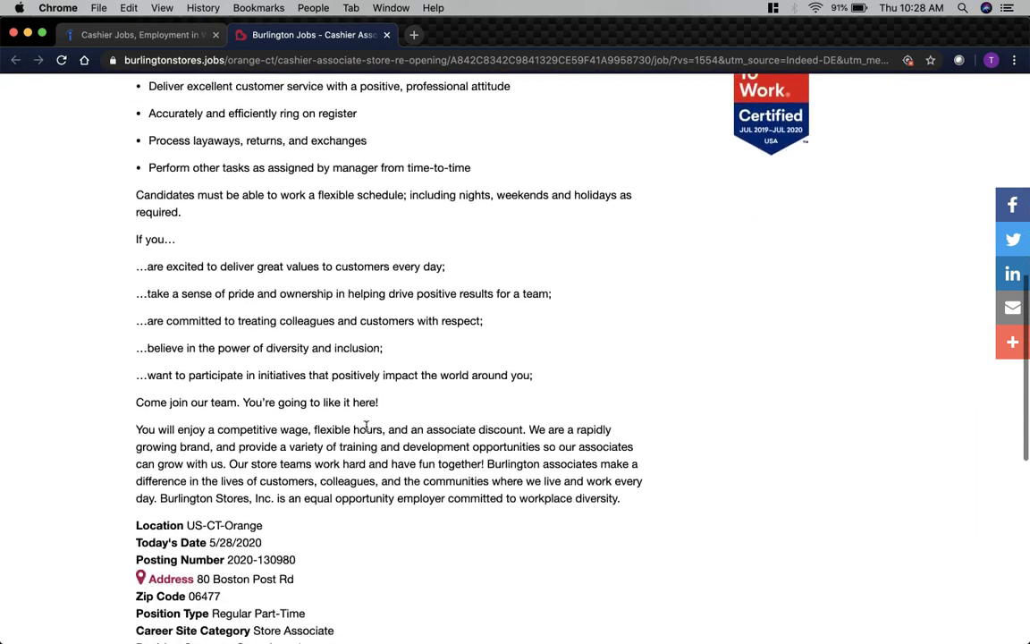
scroll(366, 427, "down", 7)
scroll(368, 423, "up", 12)
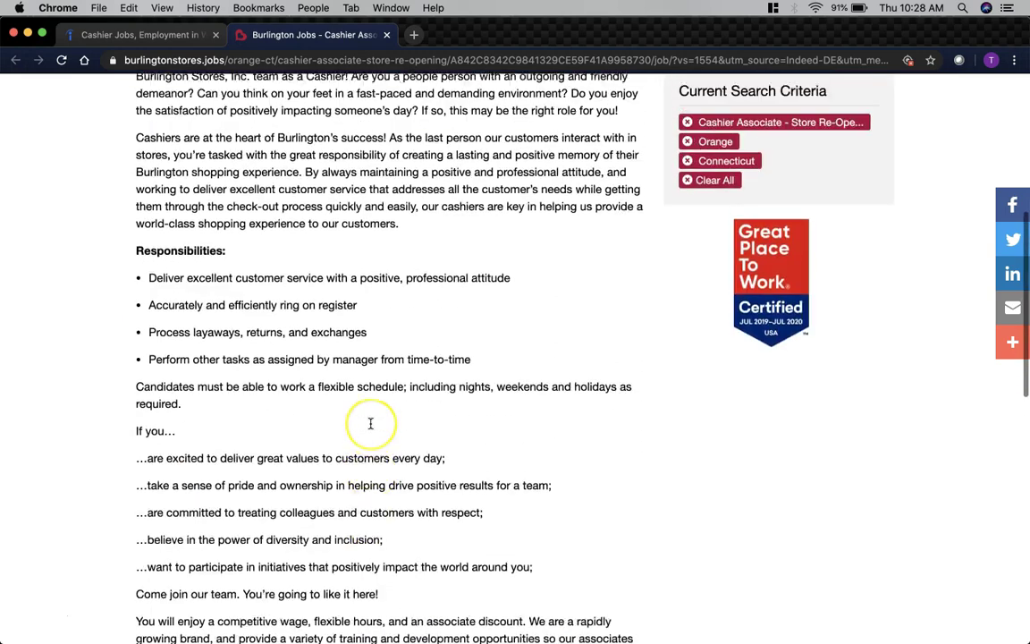
scroll(370, 424, "up", 3)
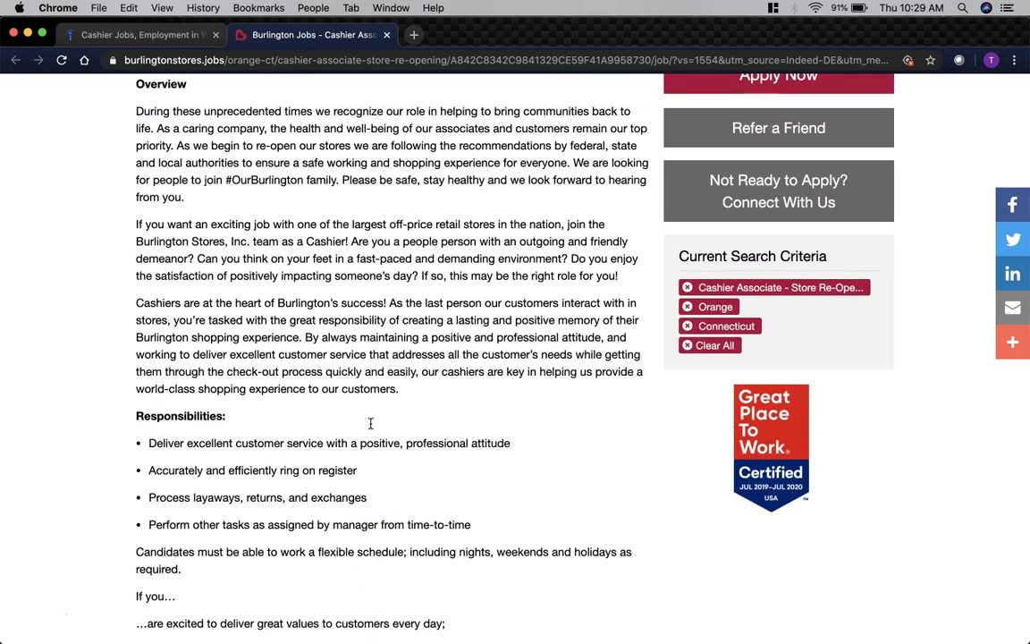
scroll(370, 424, "up", 5)
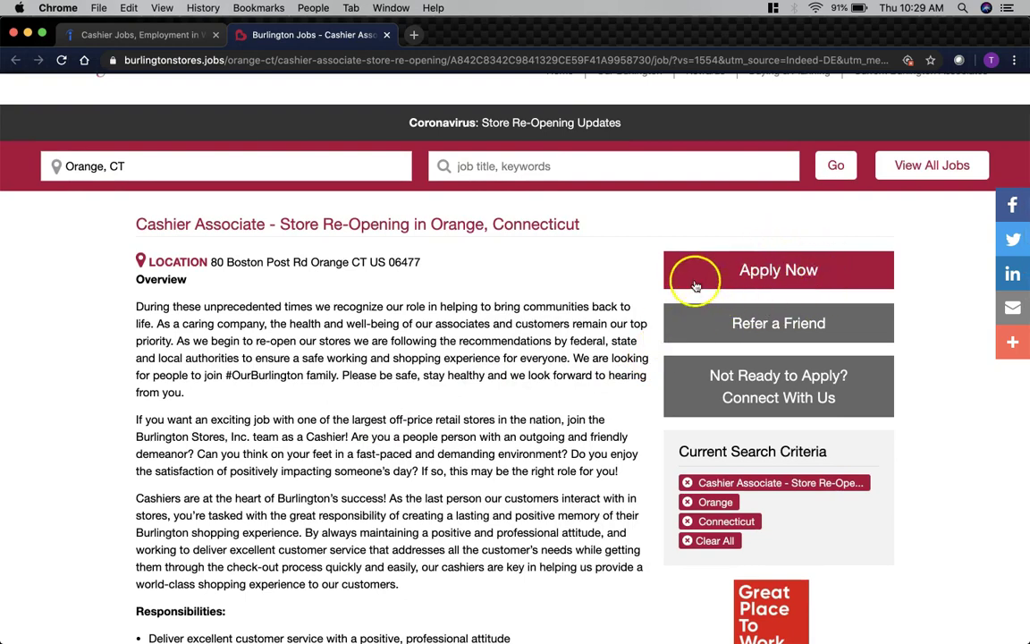
scroll(563, 402, "down", 12)
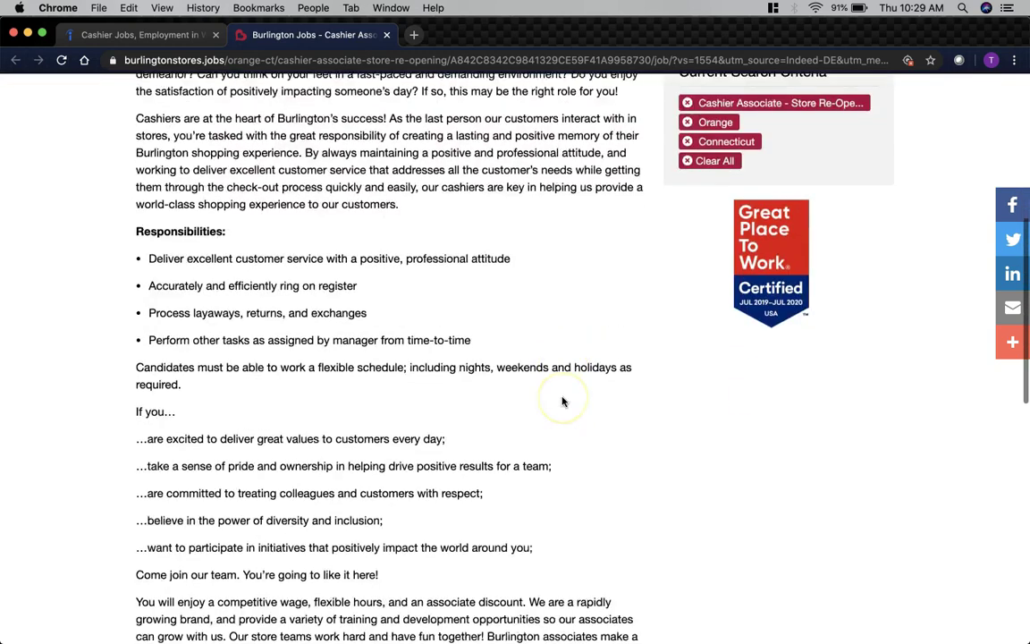
scroll(563, 401, "down", 8)
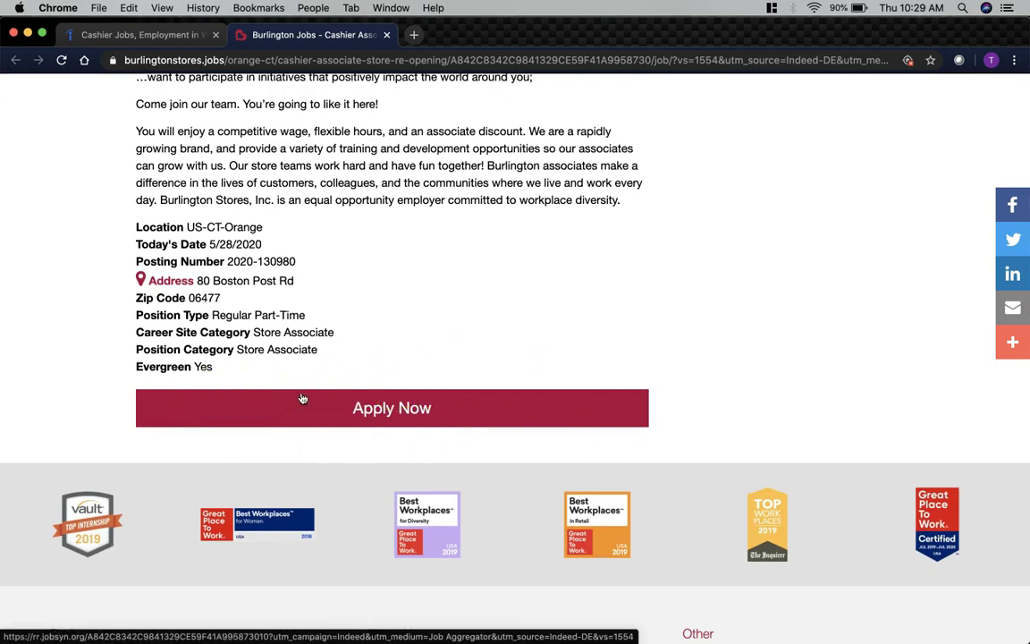
Step: Start the application for the Burlington cashier job and go to its email entry field
scroll(302, 401, "up", 15)
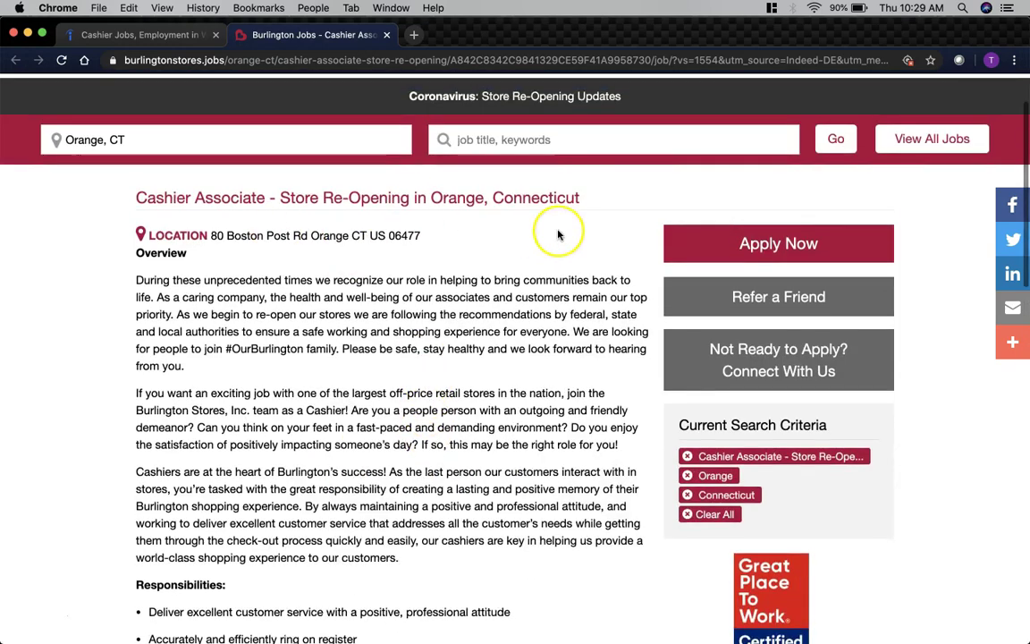
scroll(557, 234, "down", 1)
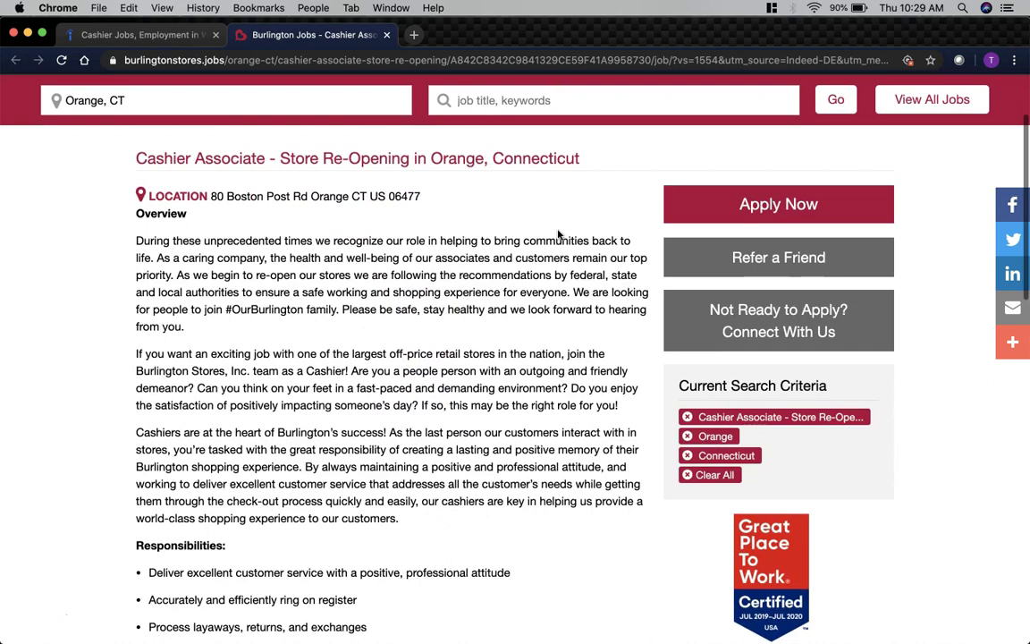
left_click(781, 197)
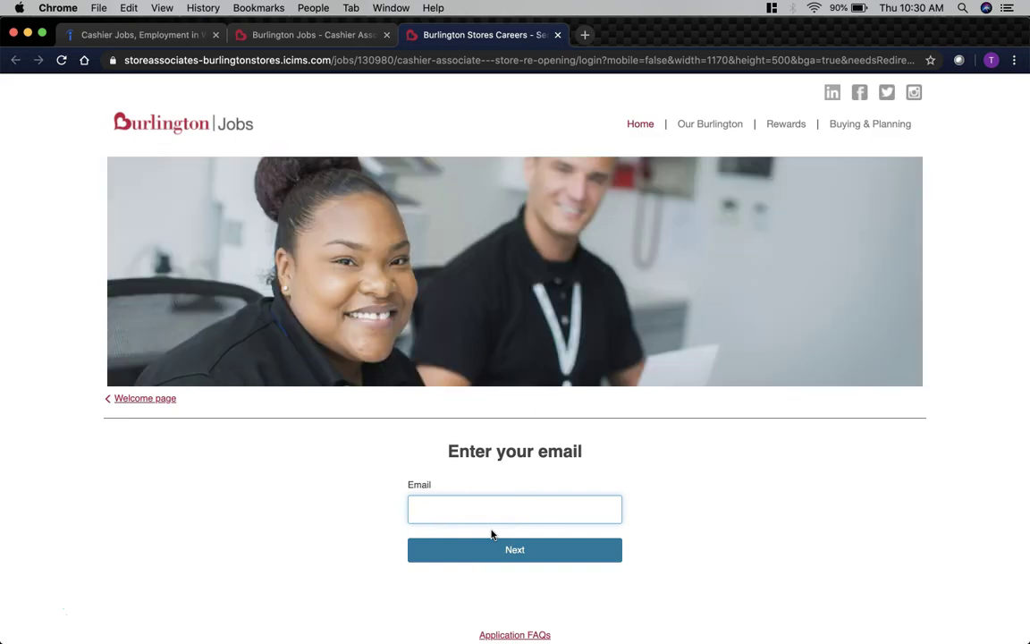
left_click(490, 527)
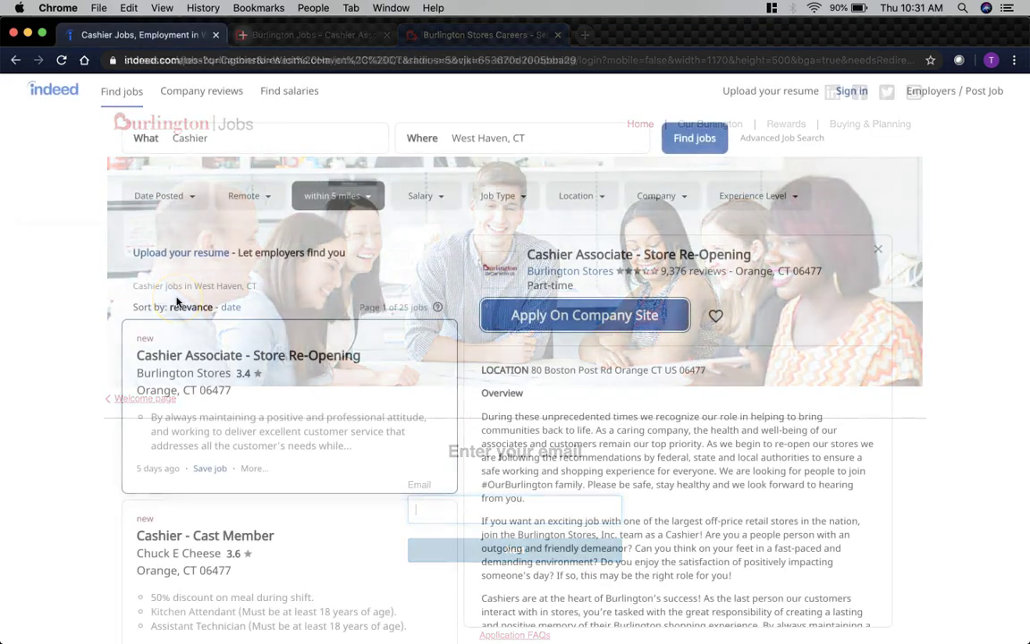
Step: Return to the Indeed cashier results and open the Chuck E Cheese "Cashier - Cast Member" listing
left_click(83, 302)
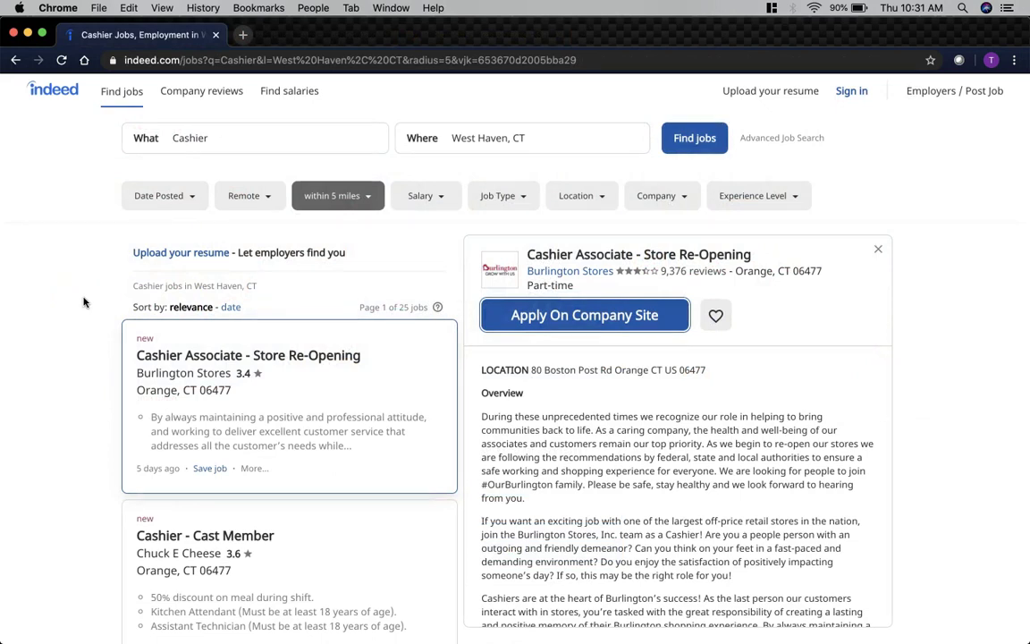
left_click(83, 346)
scroll(83, 346, "down", 3)
left_click(181, 398)
left_click(556, 243)
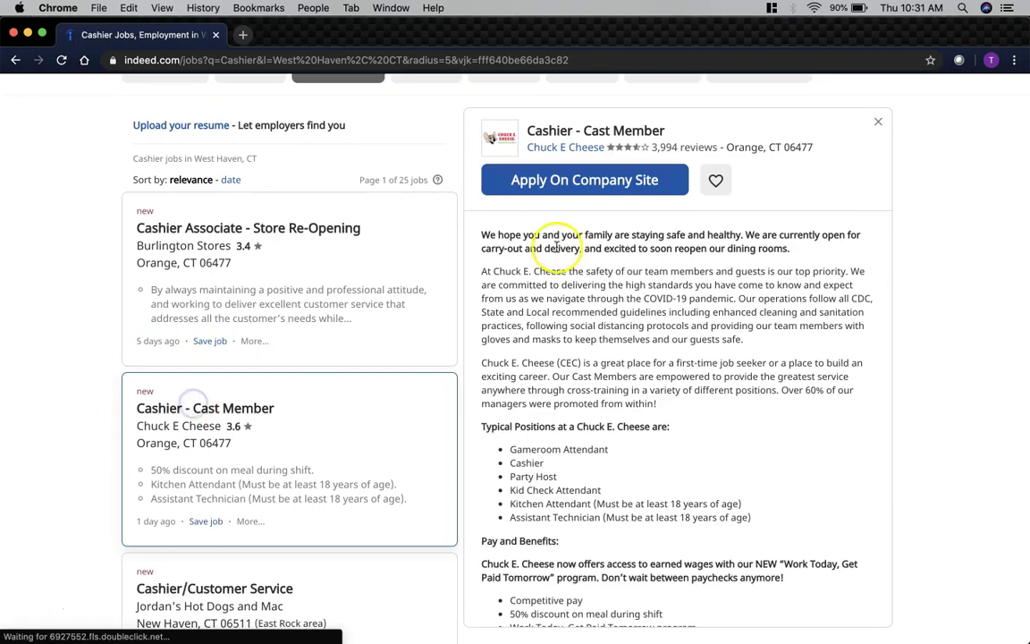
scroll(251, 409, "down", 3)
Step: Compare how to apply for the Jordan's Hot Dogs and Mac "Cashier/Customer Service" job and the Chuck E Cheese job
left_click(238, 412)
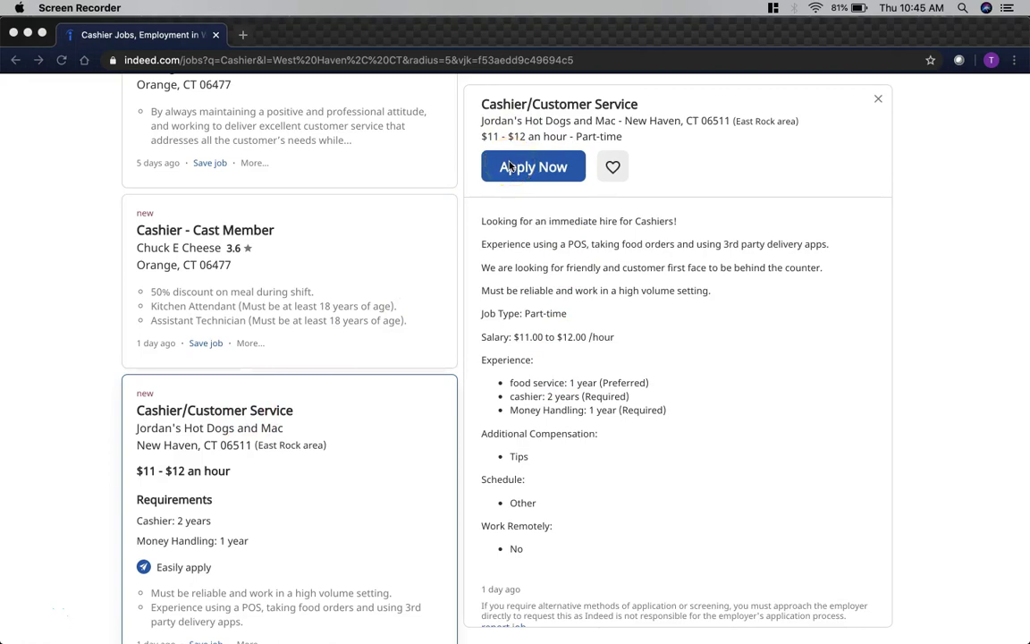
left_click(524, 218)
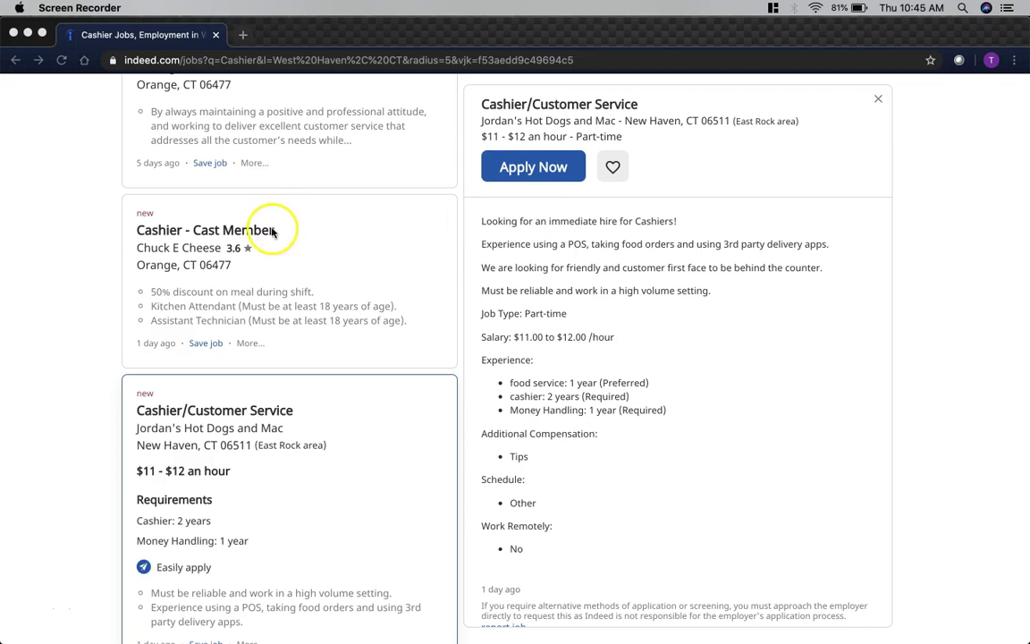
left_click(146, 229)
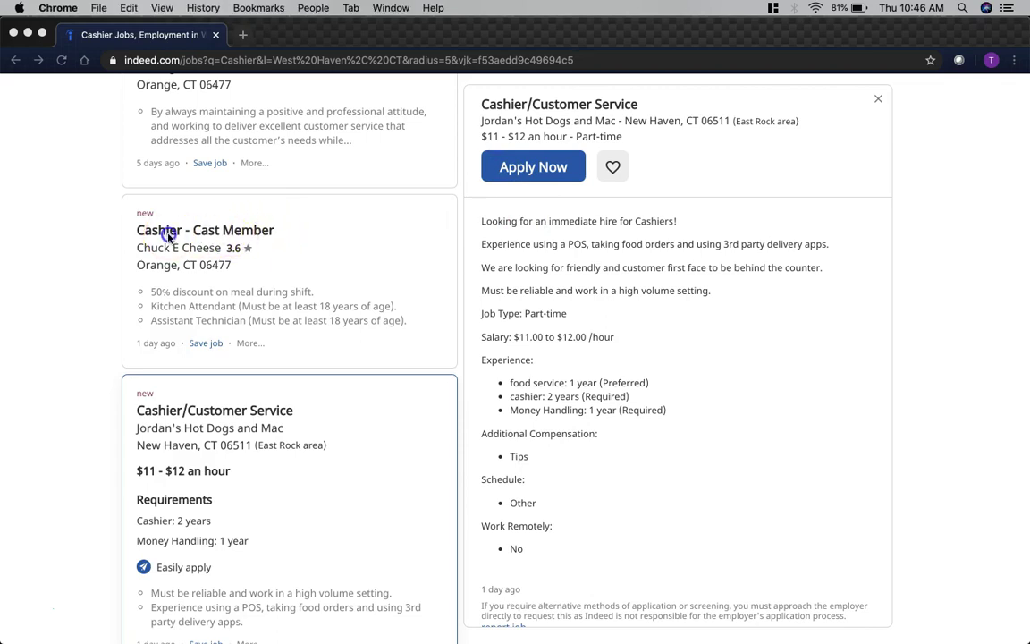
left_click(185, 232)
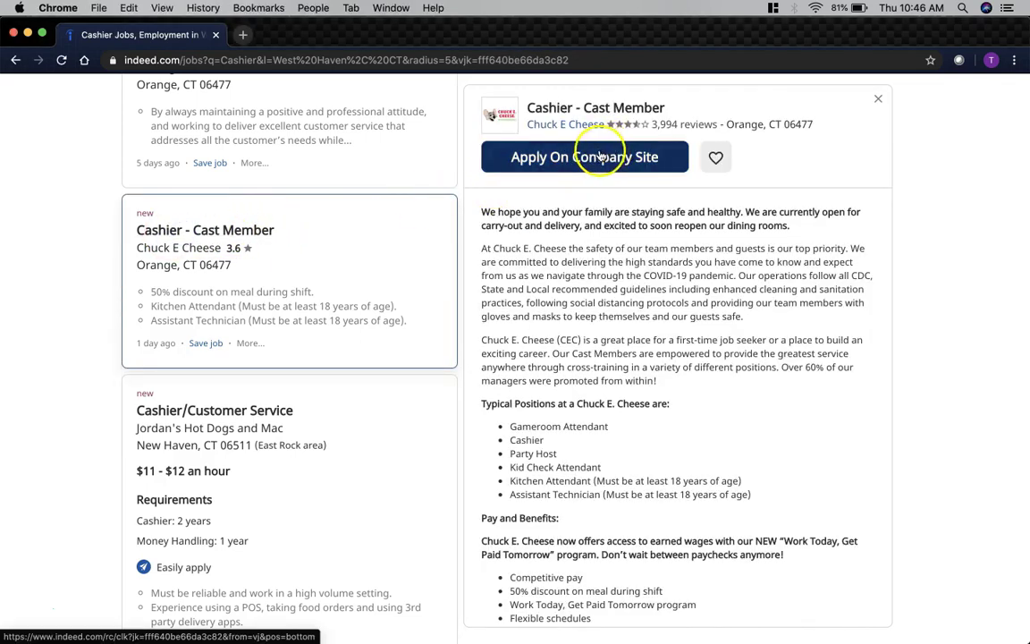
Step: Reopen the Jordan's Hot Dogs and Mac "Cashier/Customer Service" listing and start applying through Indeed
left_click(203, 413)
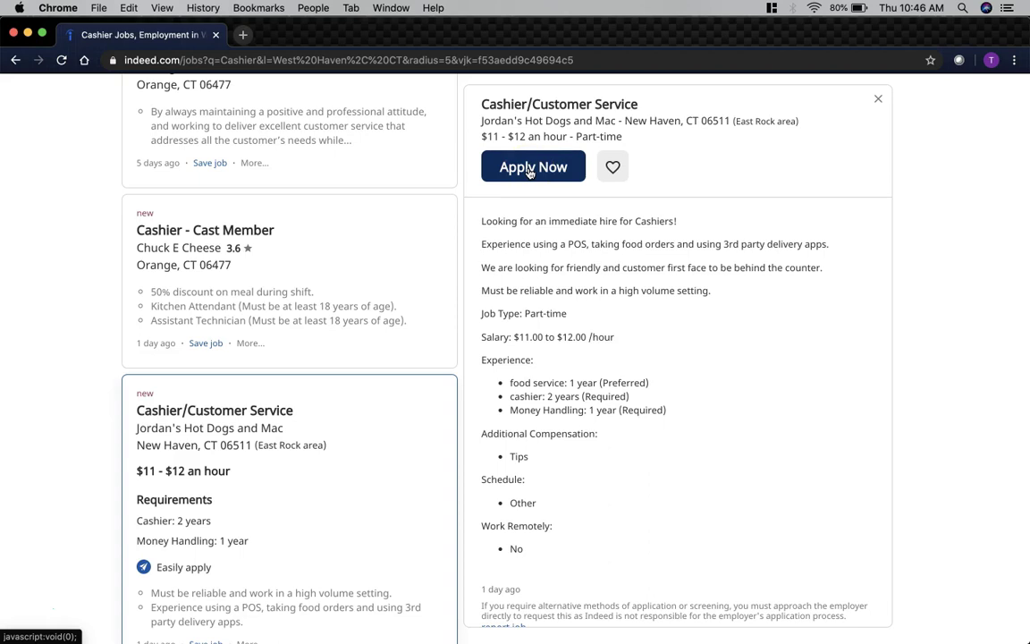
left_click(529, 170)
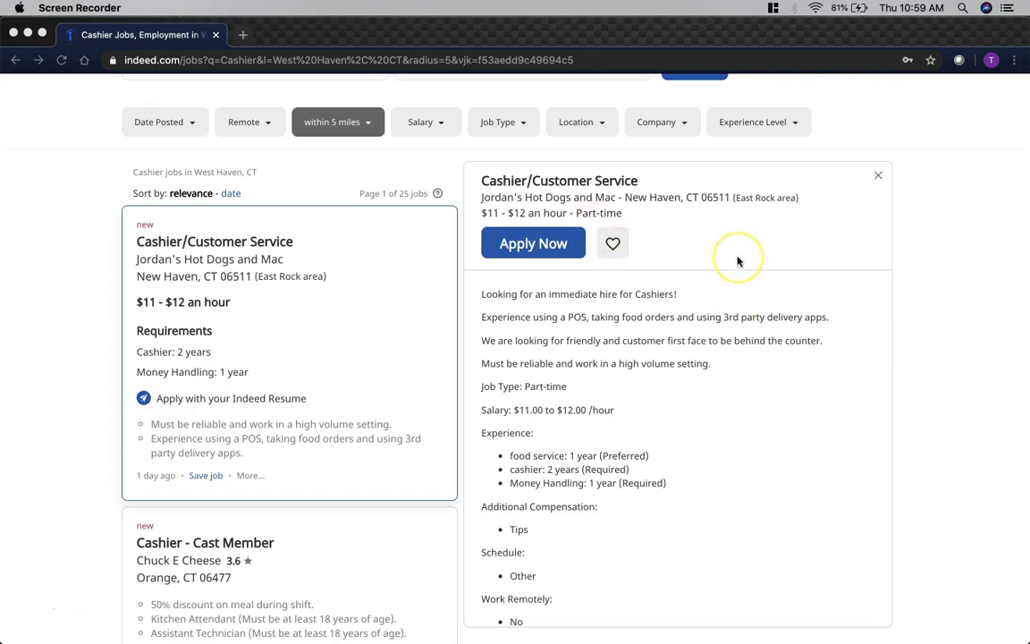
Step: Open the account's My jobs page to view the saved jobs
scroll(738, 261, "up", 2)
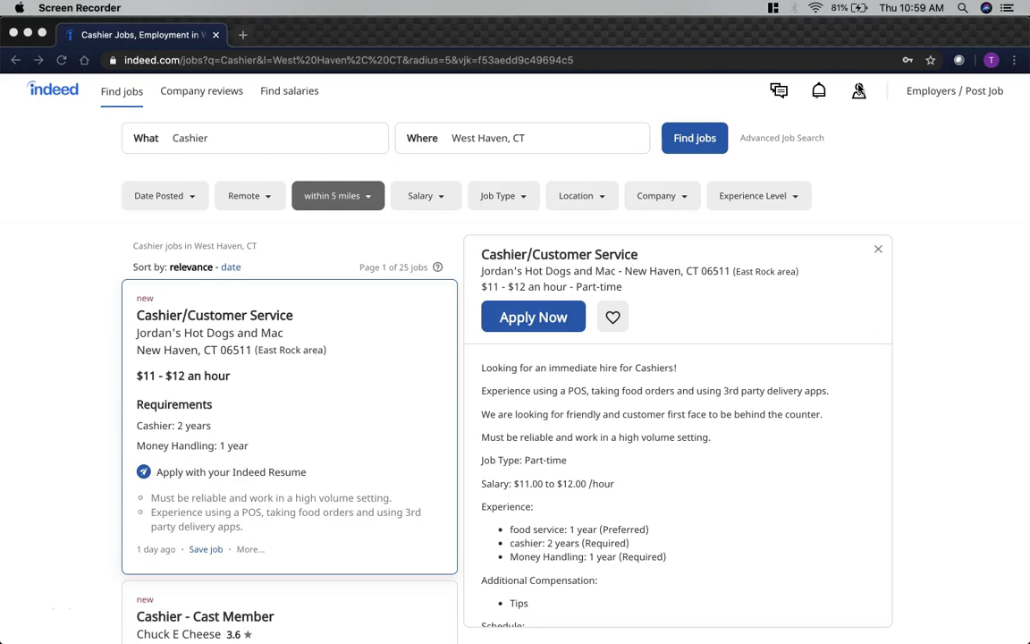
left_click(859, 91)
left_click(860, 93)
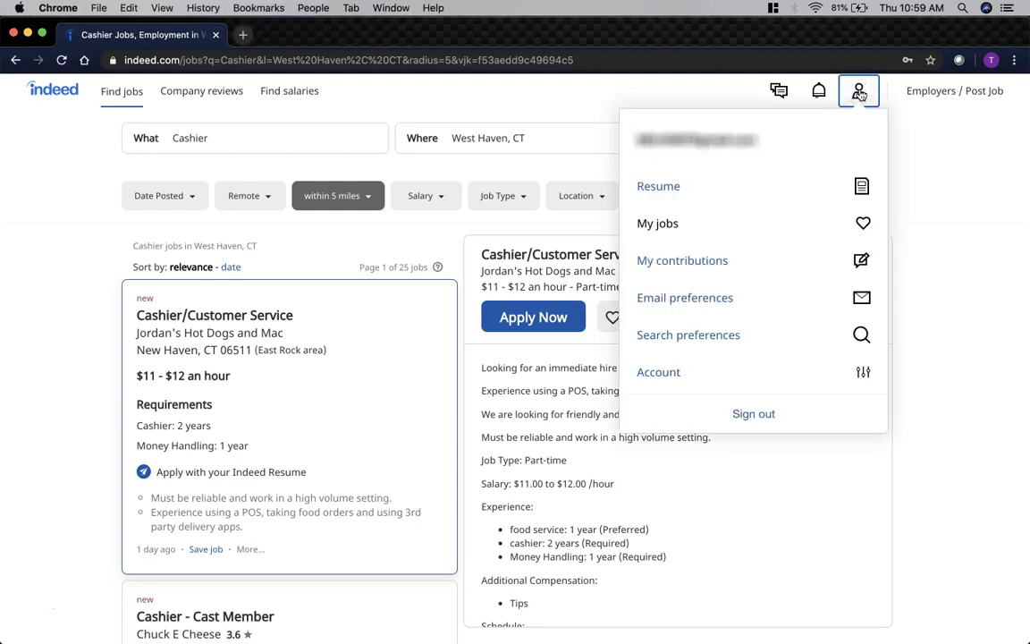
left_click(665, 225)
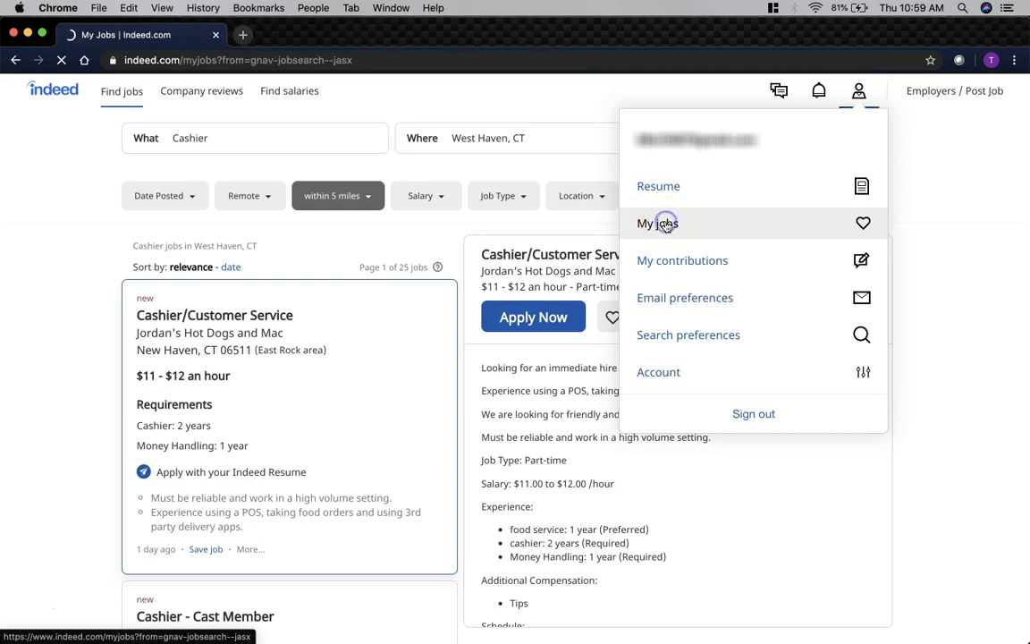
left_click(323, 320)
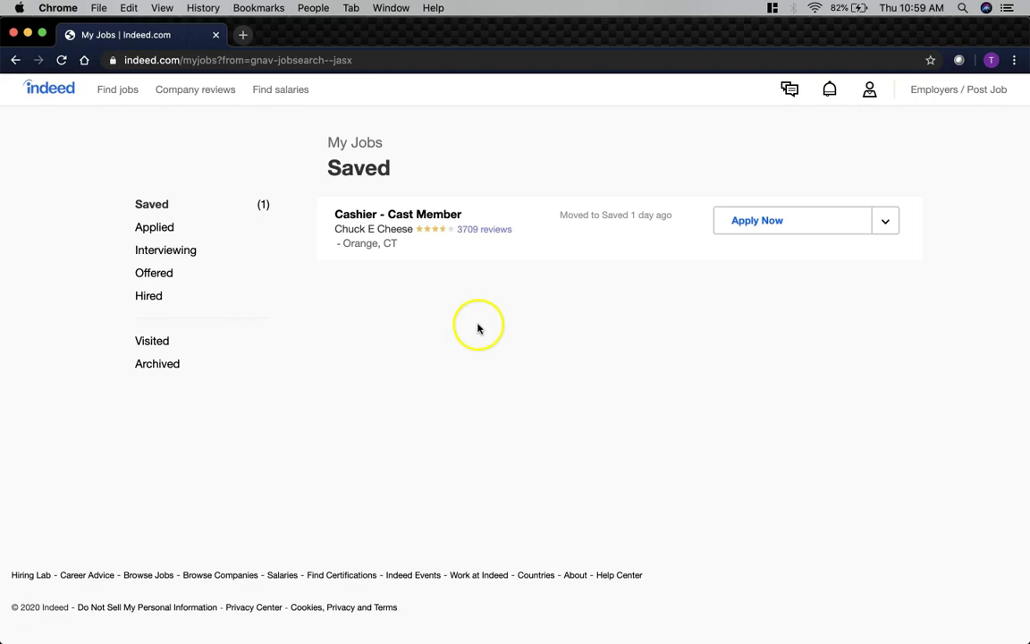
Step: Review the Applied section of My jobs and return to the Saved jobs
left_click(485, 295)
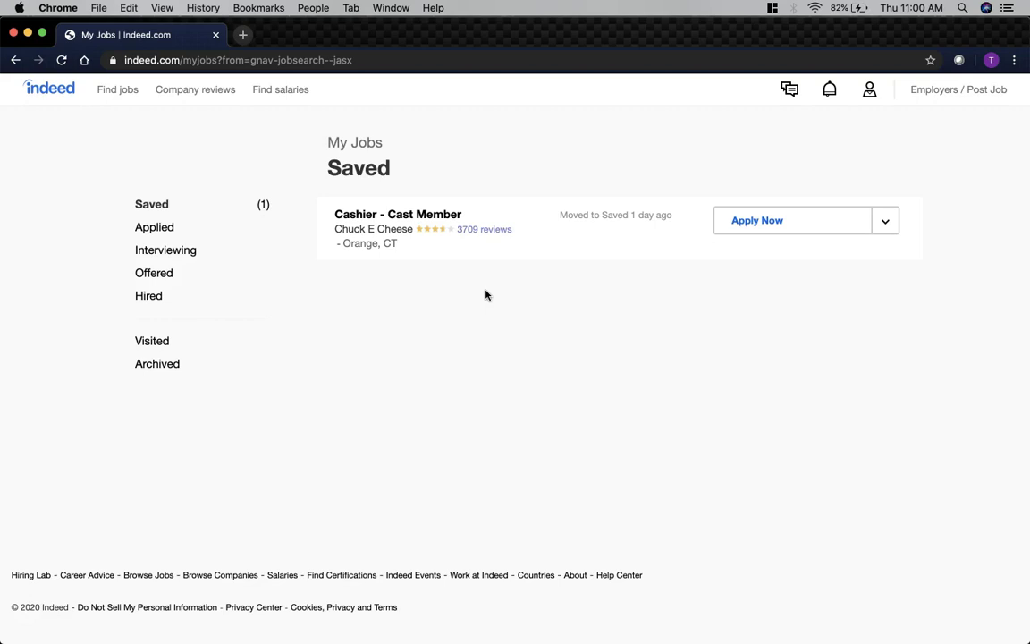
left_click(477, 288)
left_click(155, 228)
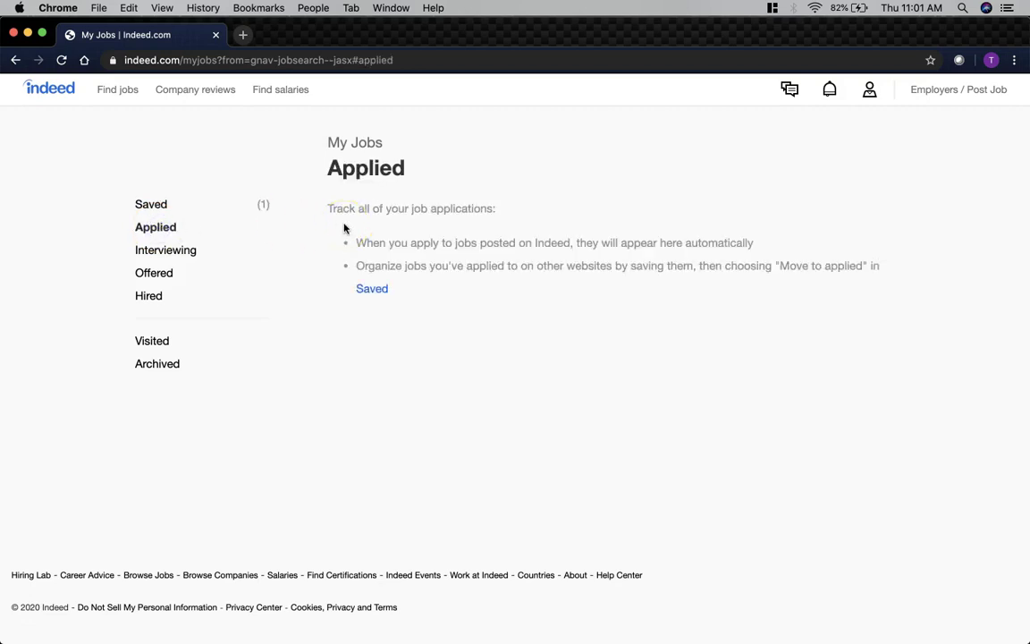
left_click(151, 204)
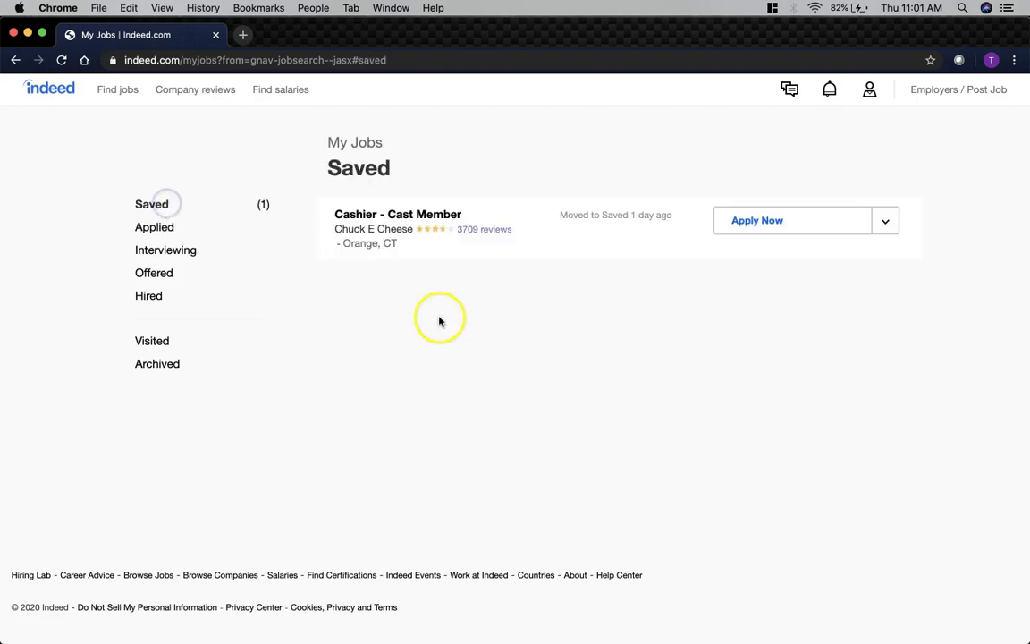
Step: Move the saved Chuck E Cheese "Cashier - Cast Member" job to Applied and open the Applied section
left_click(419, 279)
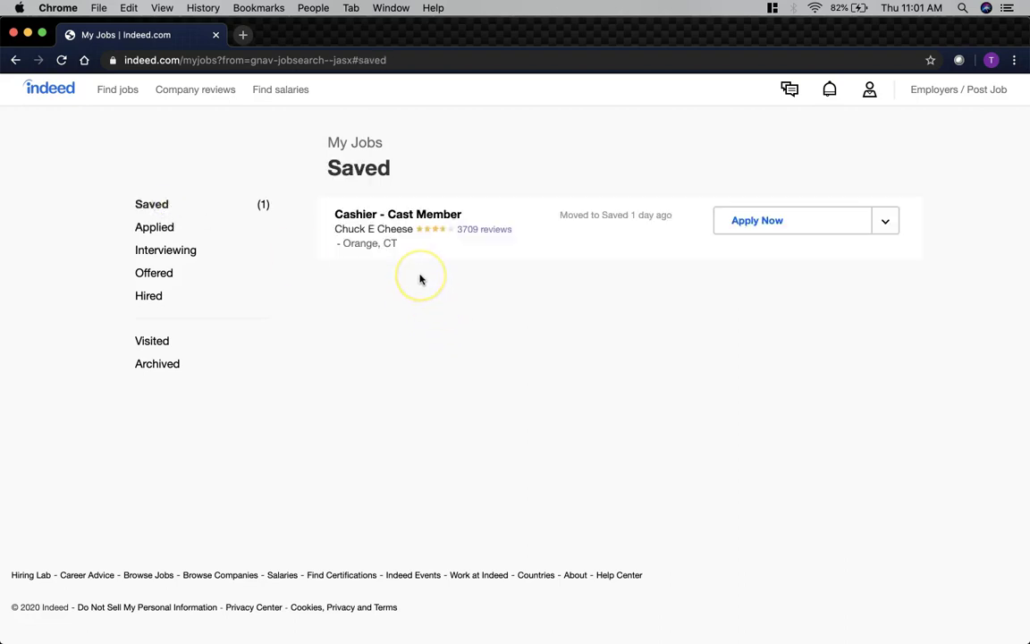
left_click(385, 209)
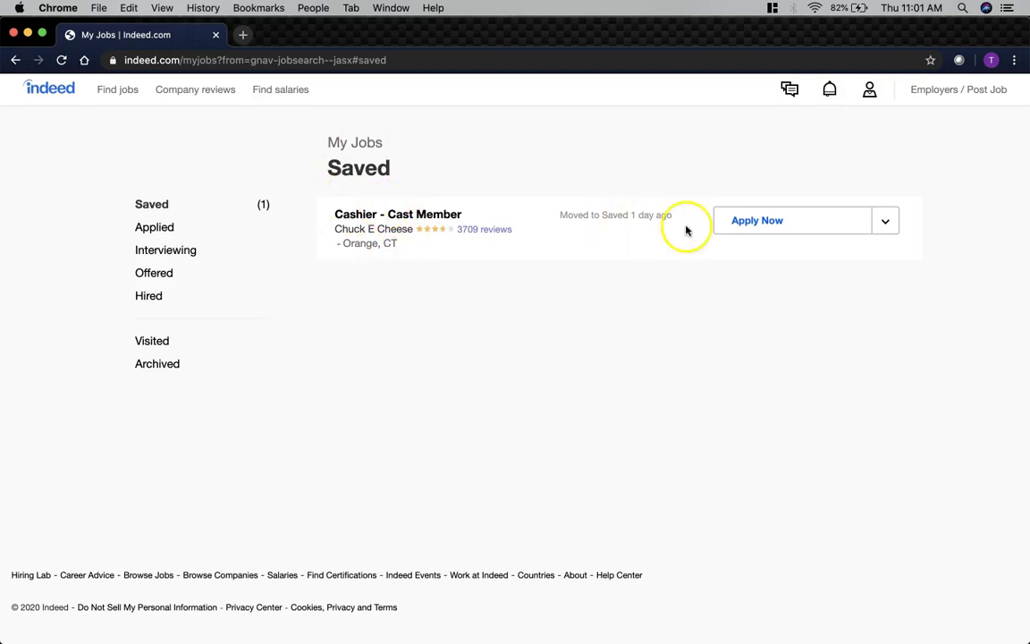
left_click(887, 223)
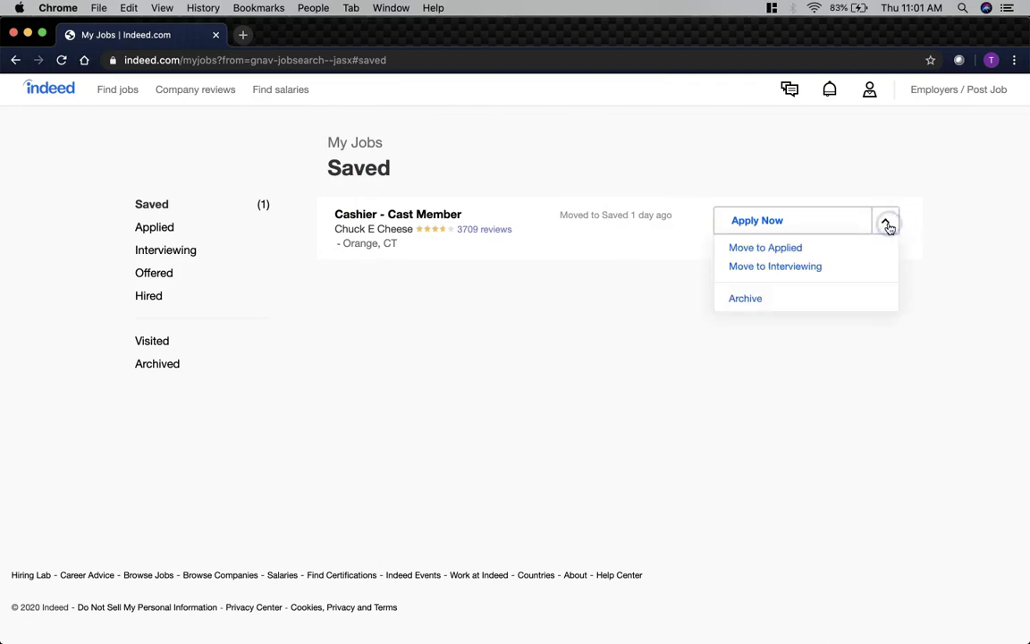
left_click(795, 250)
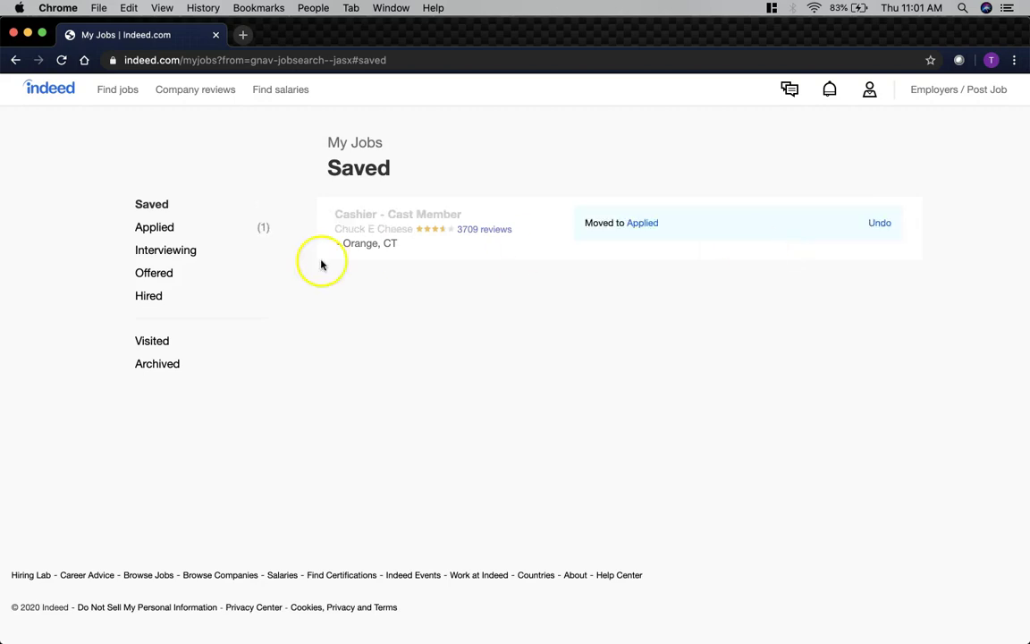
left_click(172, 227)
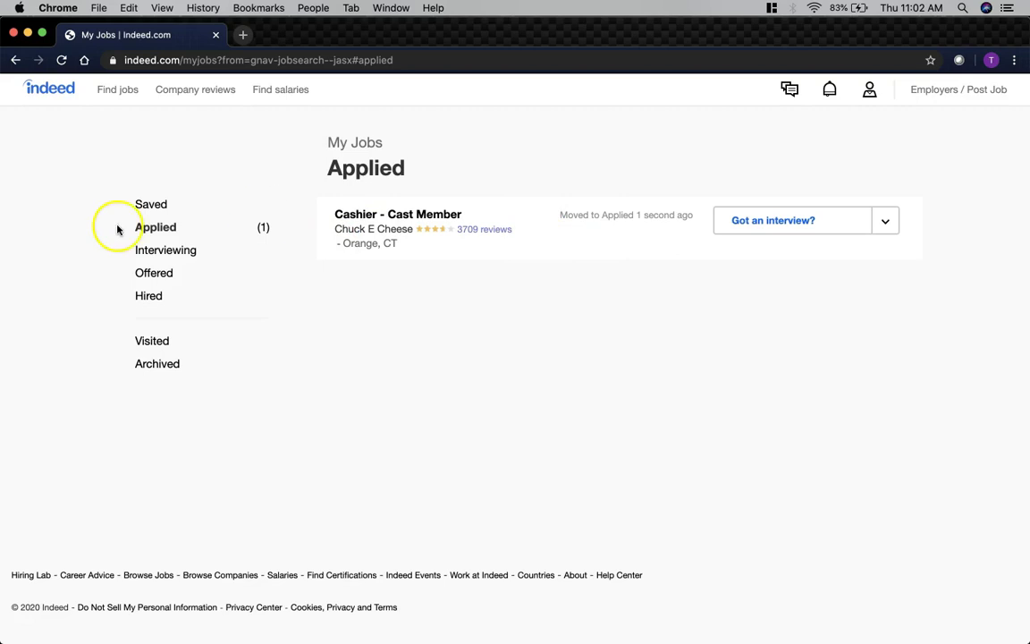
Step: Move the Chuck E Cheese job from Applied back to Saved and open the Saved section
left_click(885, 221)
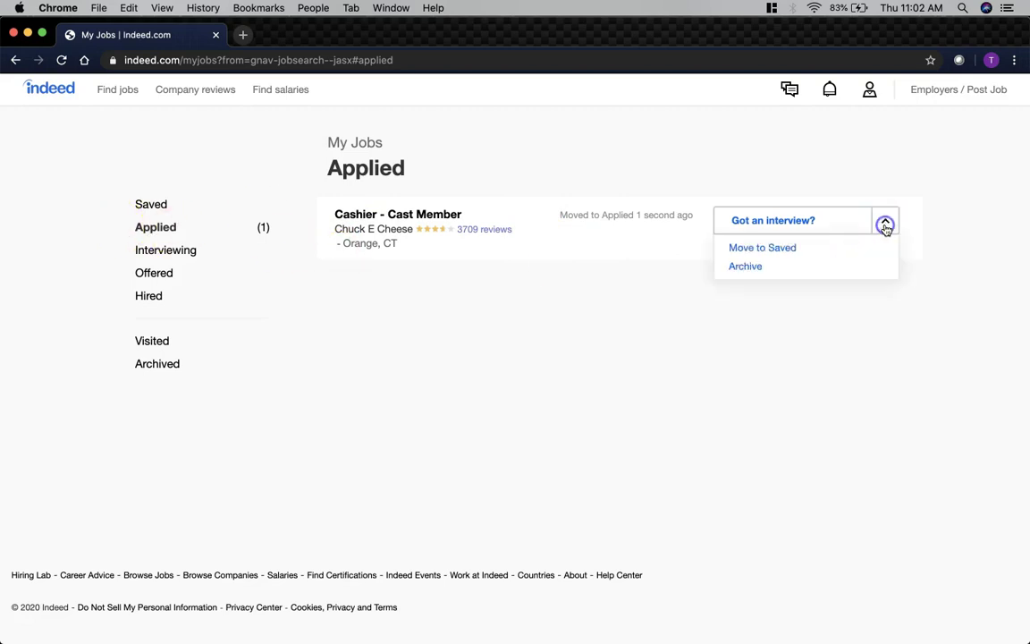
left_click(824, 246)
left_click(170, 206)
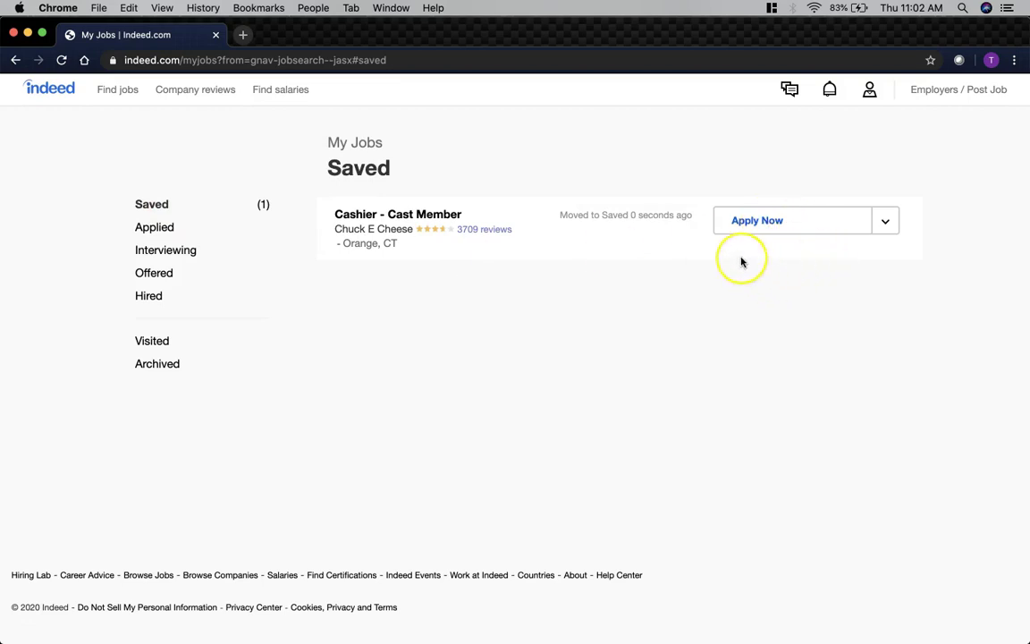
Step: Open the saved Chuck E Cheese job's application page on the company's site and review its details and requirements
left_click(769, 232)
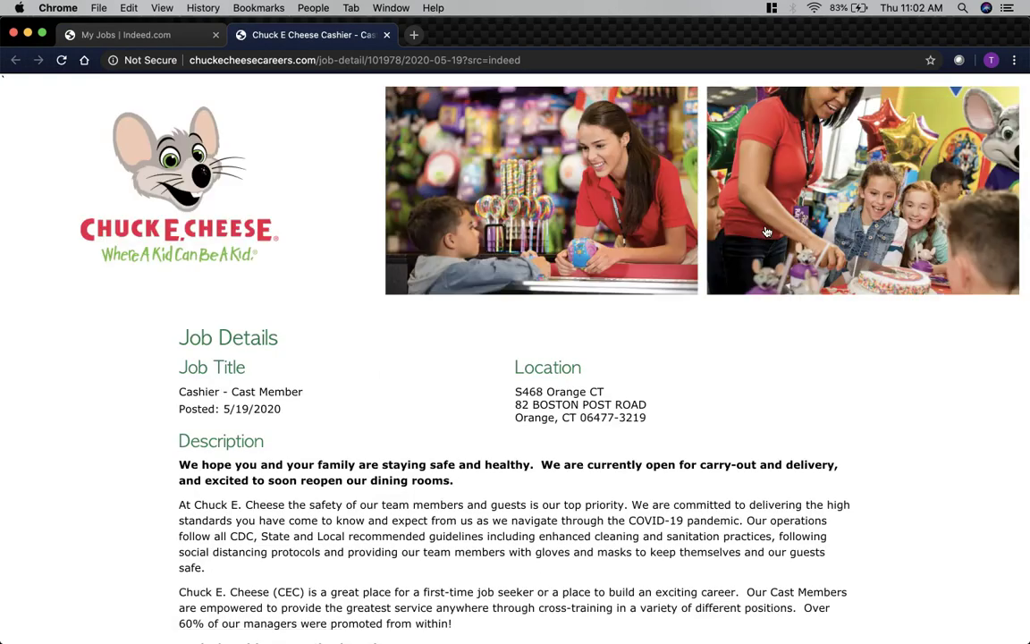
left_click(382, 293)
scroll(375, 298, "down", 5)
scroll(375, 300, "down", 5)
scroll(374, 299, "up", 8)
scroll(376, 300, "down", 8)
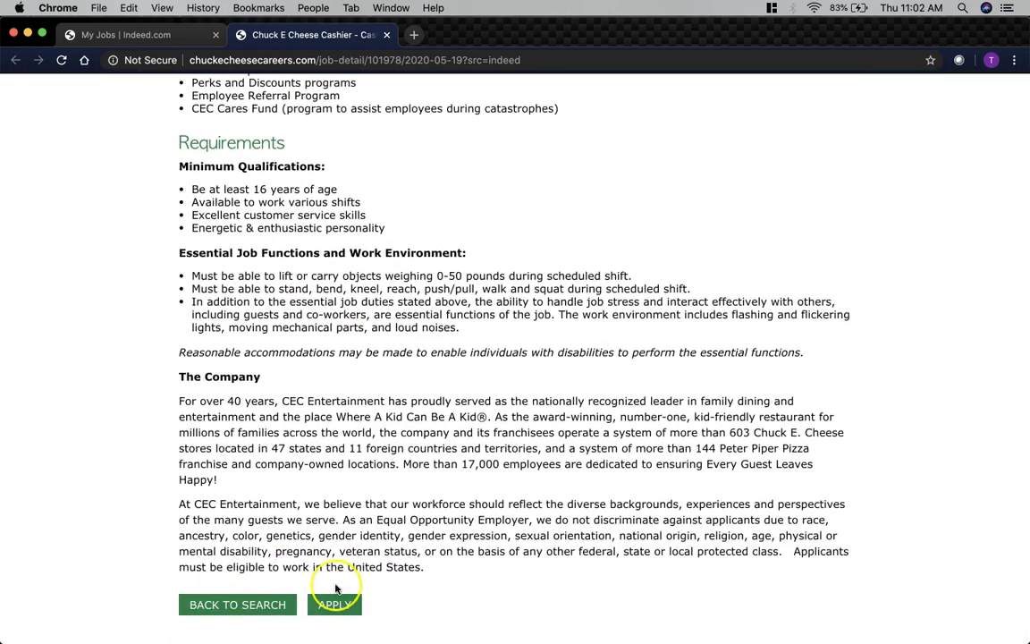
scroll(331, 592, "up", 8)
scroll(336, 588, "up", 3)
left_click(302, 358)
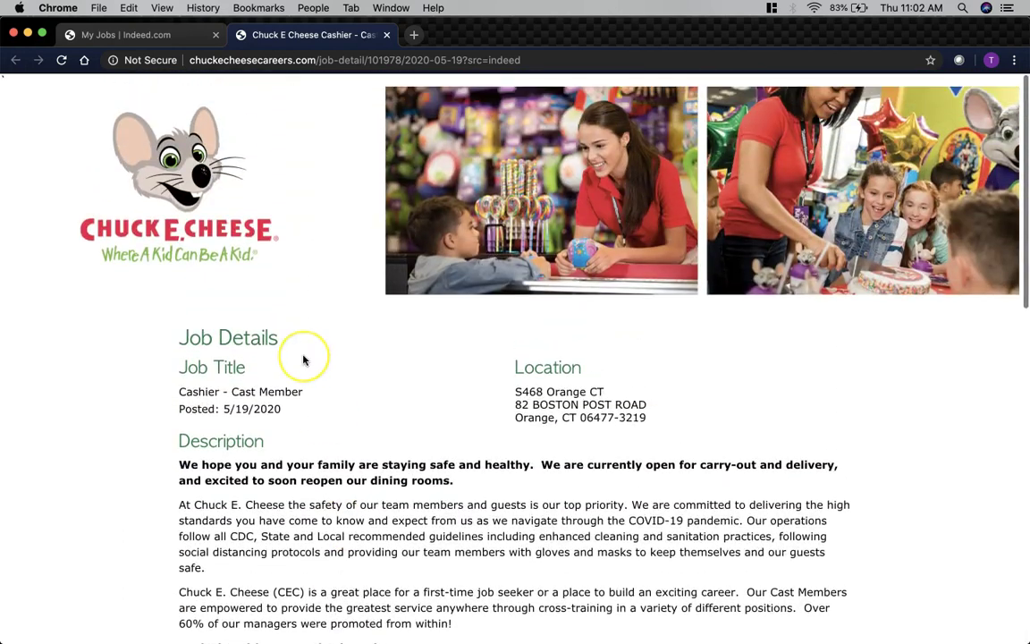
Step: Return to the My Jobs page, mark the Chuck E Cheese job as not interested, and check it in the Archived section
left_click(148, 37)
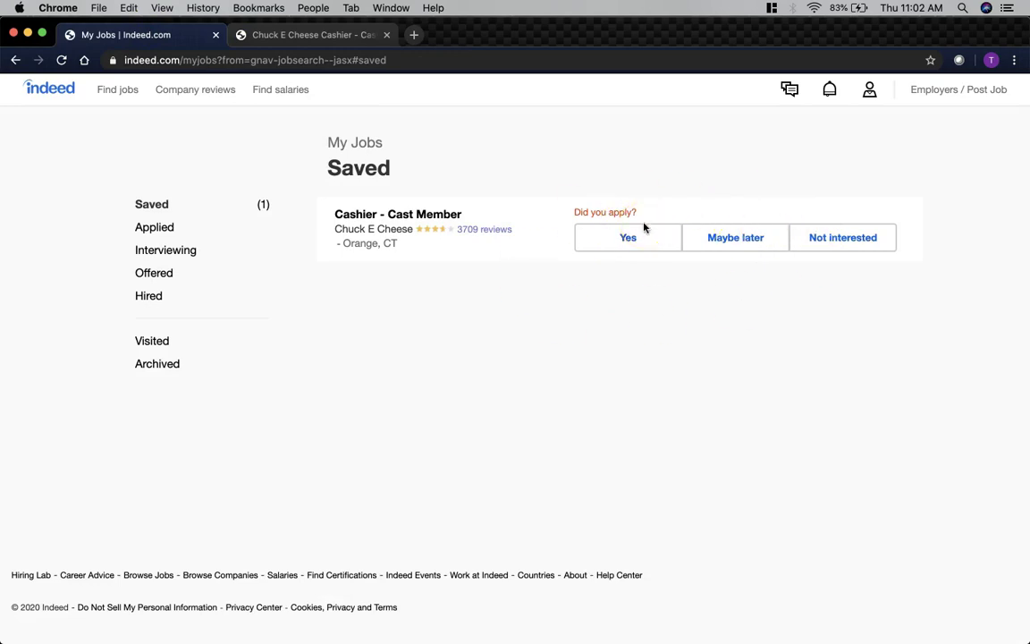
left_click(626, 232)
left_click(856, 243)
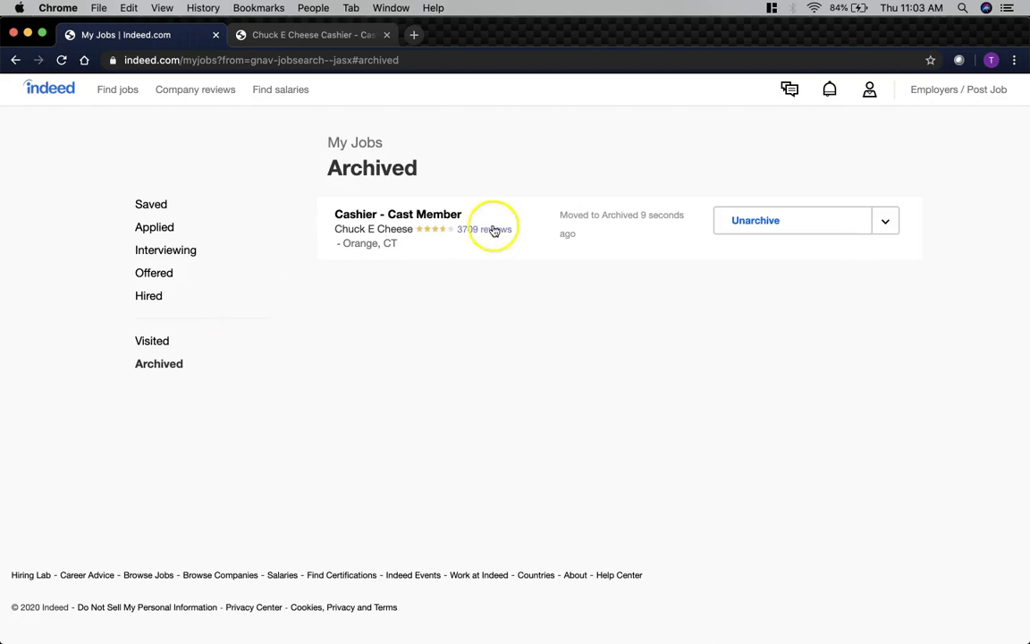
left_click(890, 221)
left_click(890, 221)
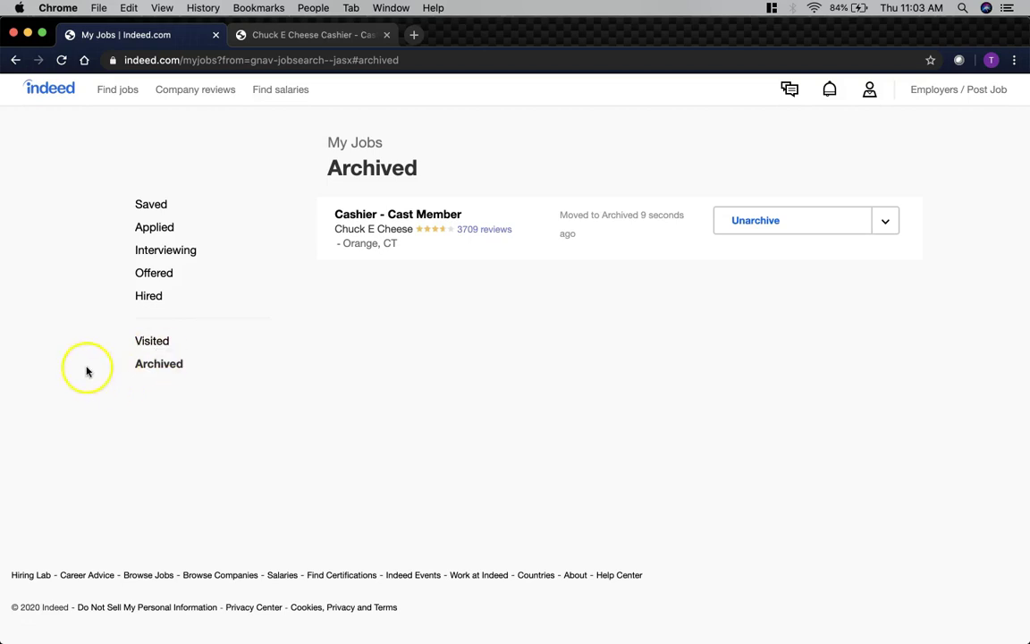
Step: Review the cashier jobs listed in the Visited section of My Jobs
left_click(152, 341)
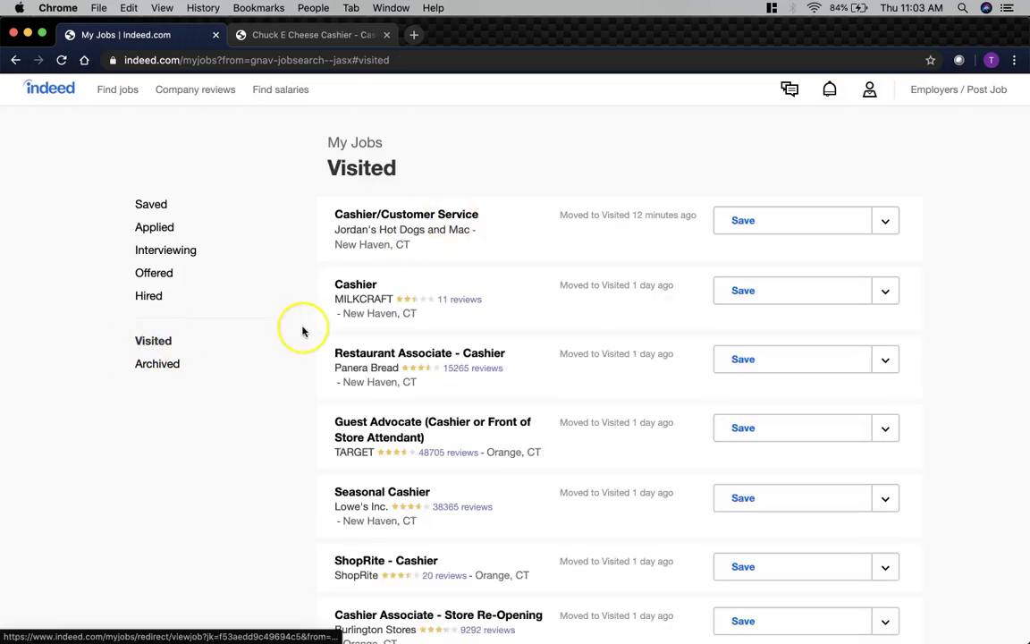
scroll(302, 330, "down", 3)
scroll(303, 332, "down", 2)
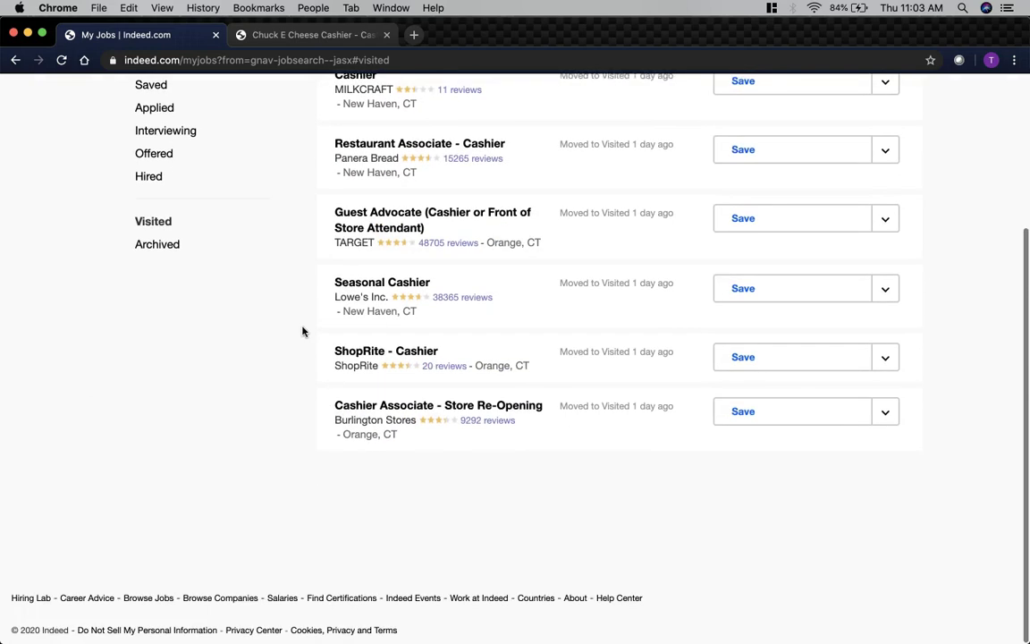
scroll(302, 332, "up", 5)
left_click(590, 204)
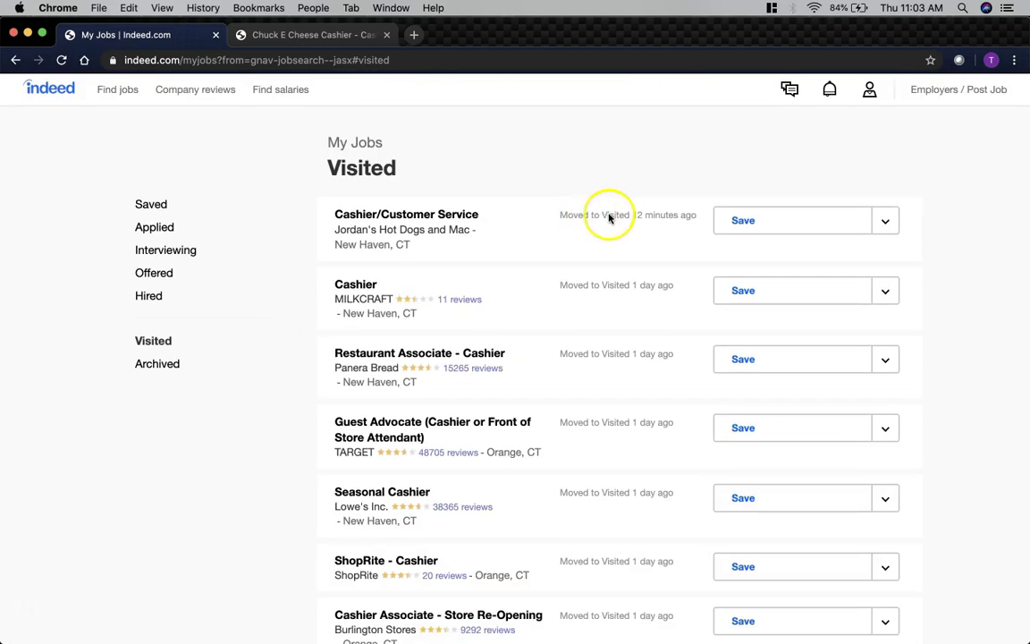
scroll(598, 288, "down", 3)
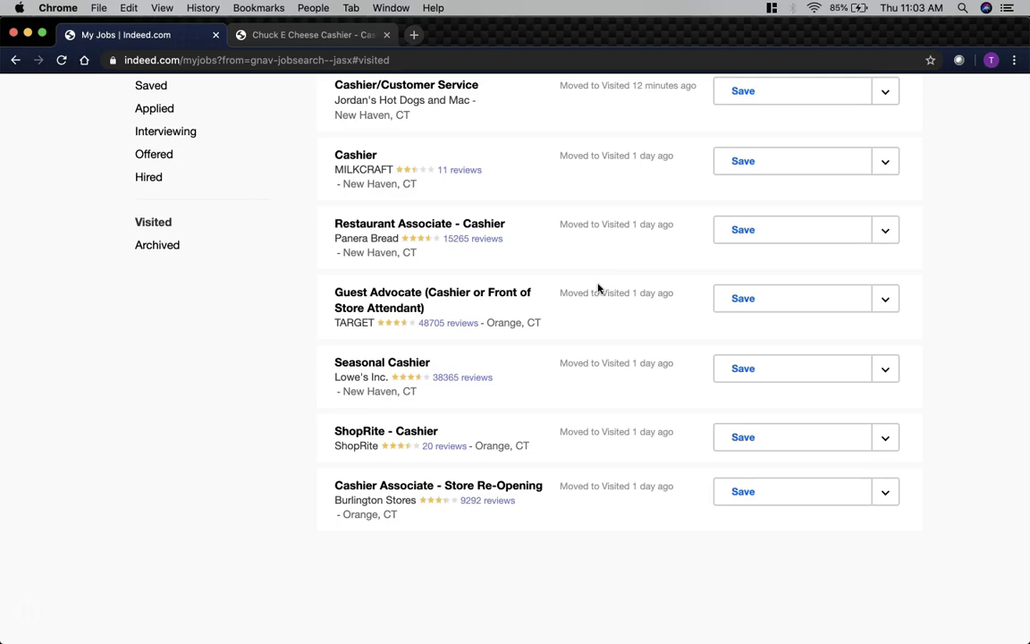
scroll(599, 288, "up", 3)
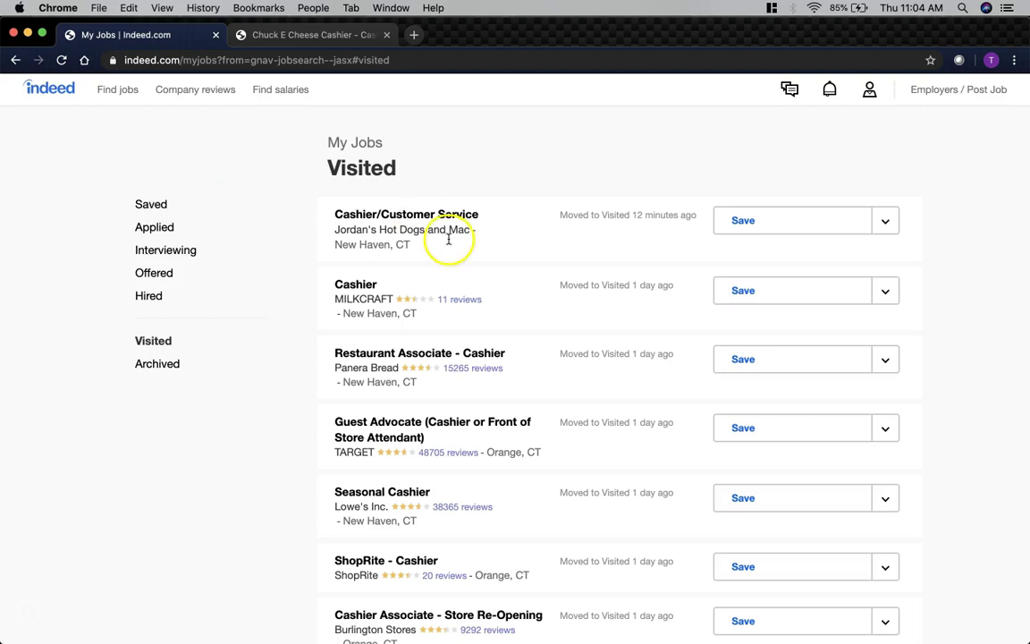
Step: Check the Saved section of My Jobs and return to the Indeed home page
left_click(154, 205)
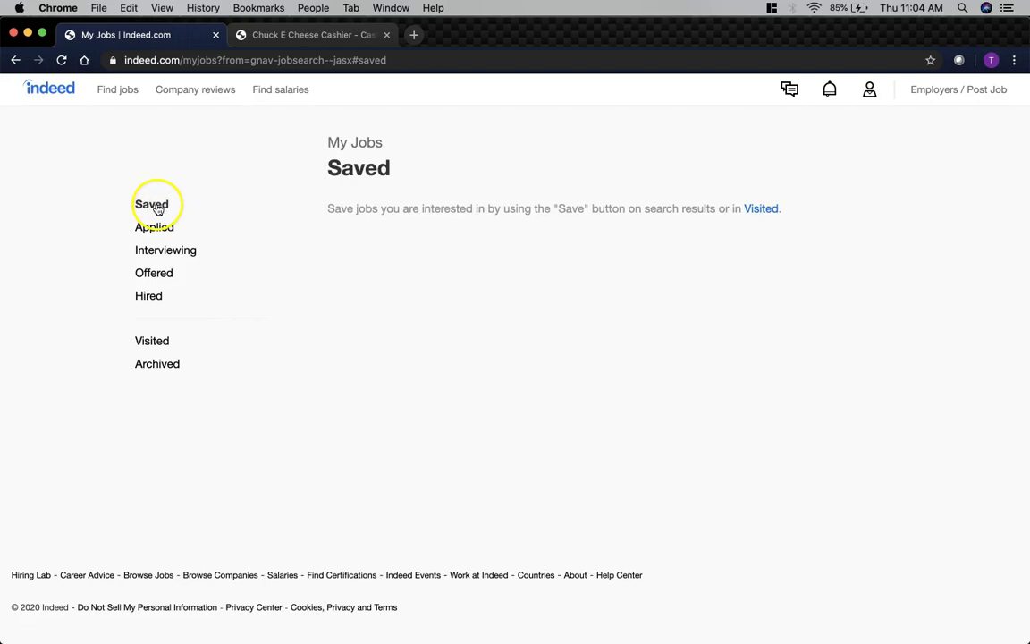
left_click(54, 90)
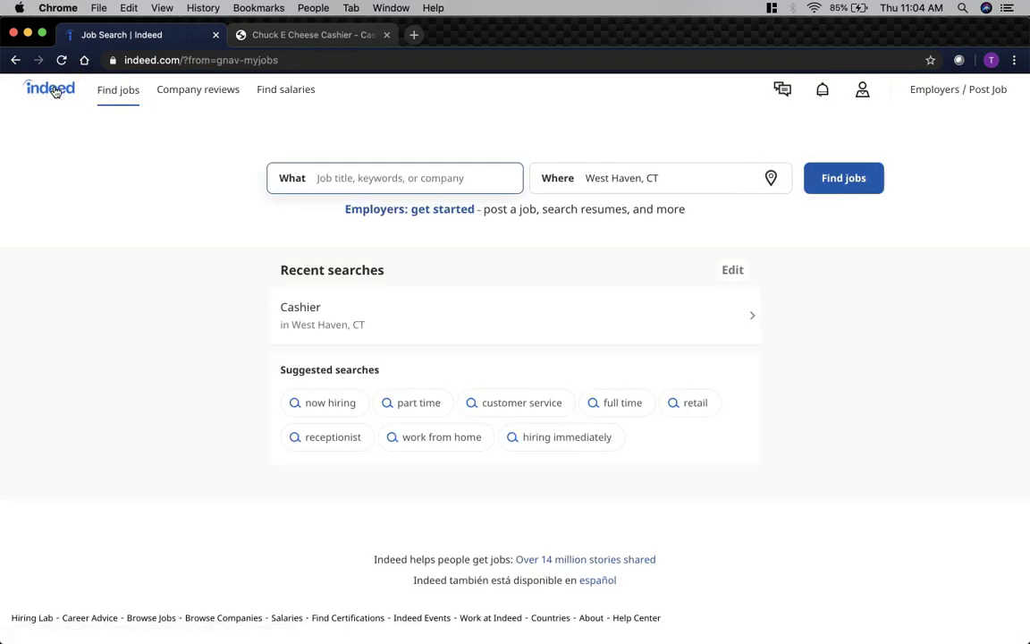